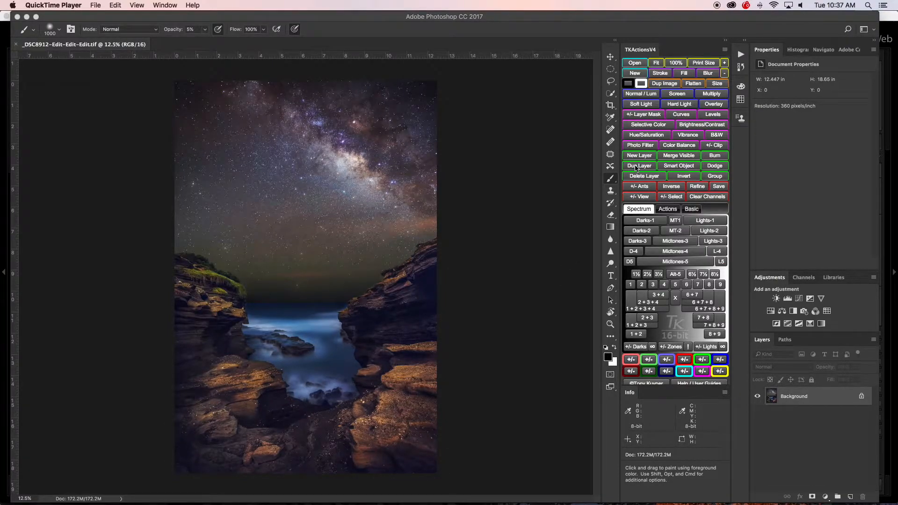
Duplicate the Background layer.
click(636, 167)
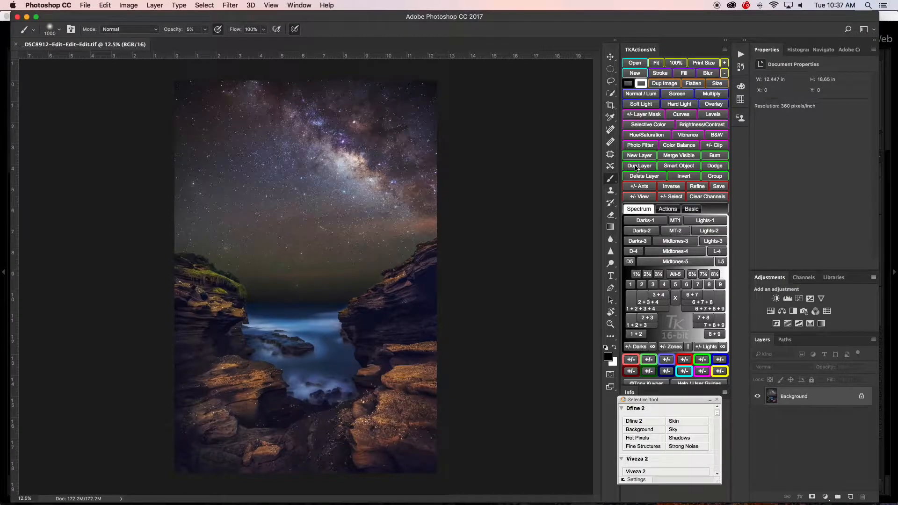
click(636, 166)
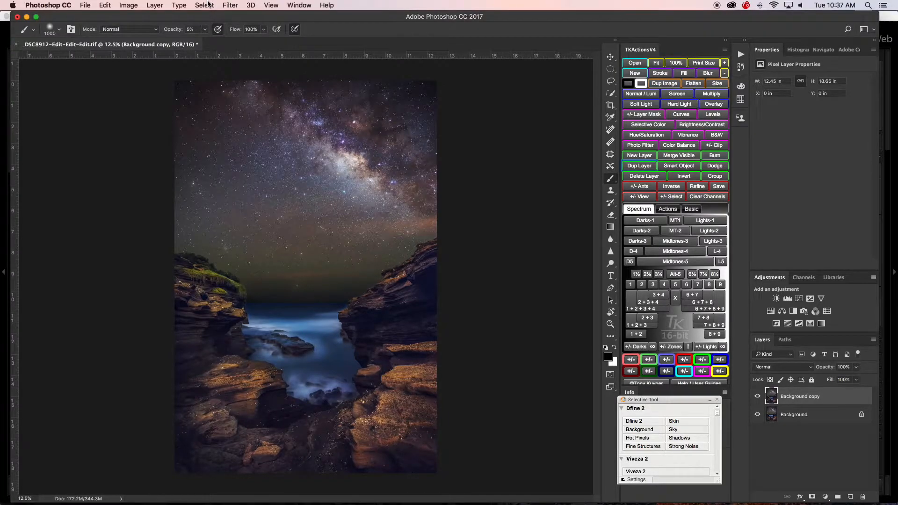
Start a Color Range selection on the layer copy by sampling bright stars in the sky, with fuzziness set to 136.
click(205, 6)
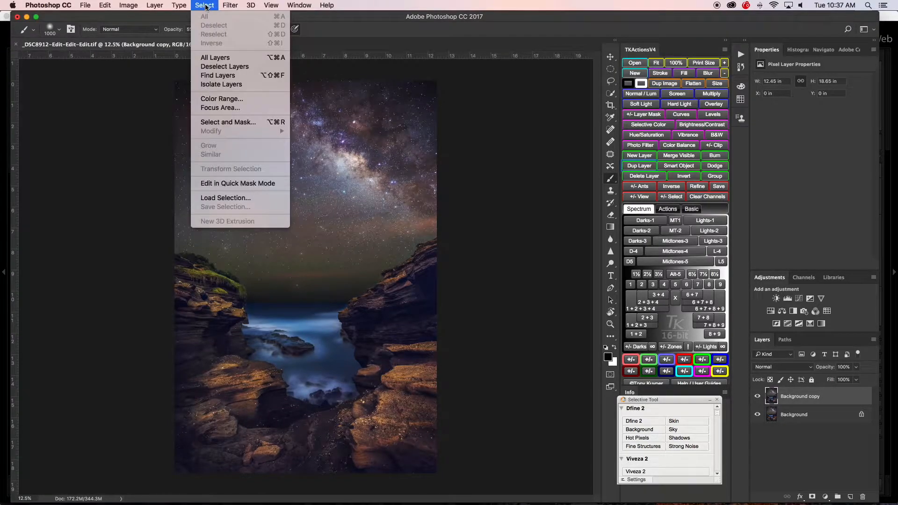
click(225, 98)
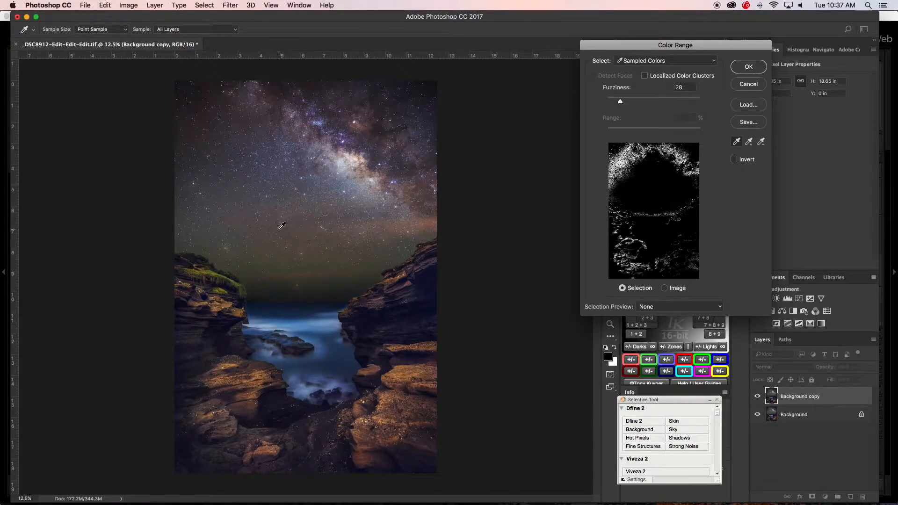
scroll(288, 204, up, 10)
scroll(289, 204, down, 3)
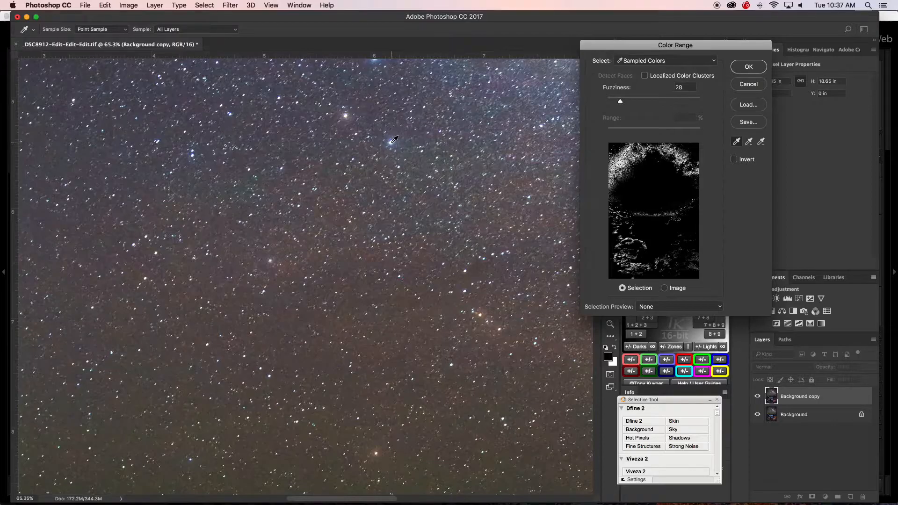
click(390, 139)
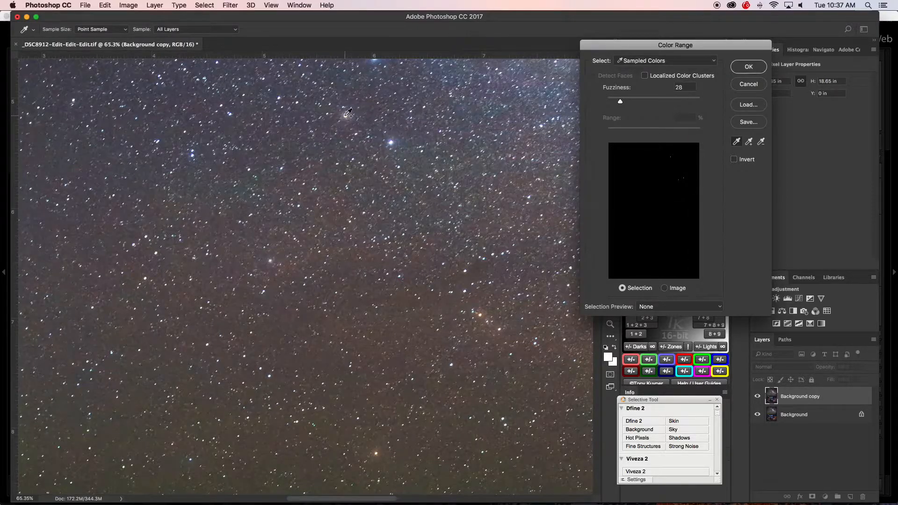
click(194, 155)
drag(620, 102, 671, 107)
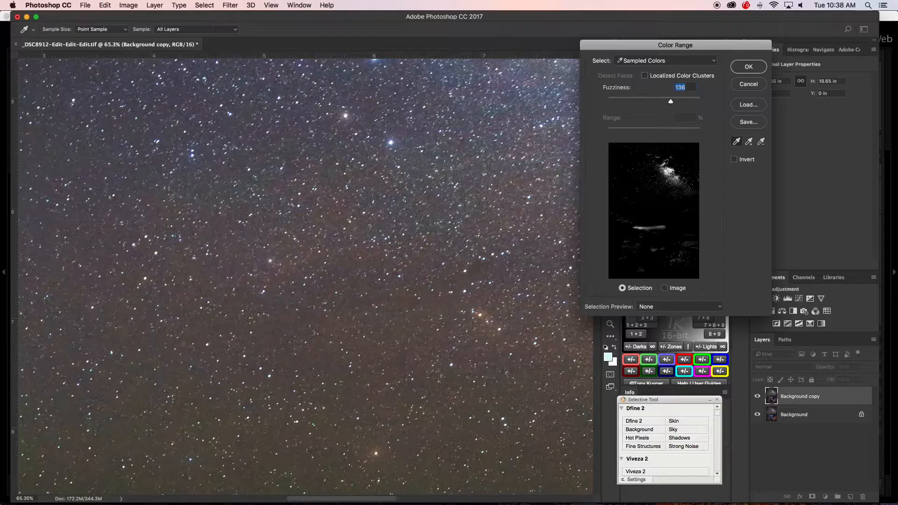
Add color samples from the orange star below the Milky Way and from the sky beside the stars to the Color Range selection.
scroll(366, 240, right, 3)
scroll(366, 241, up, 10)
scroll(365, 240, right, 8)
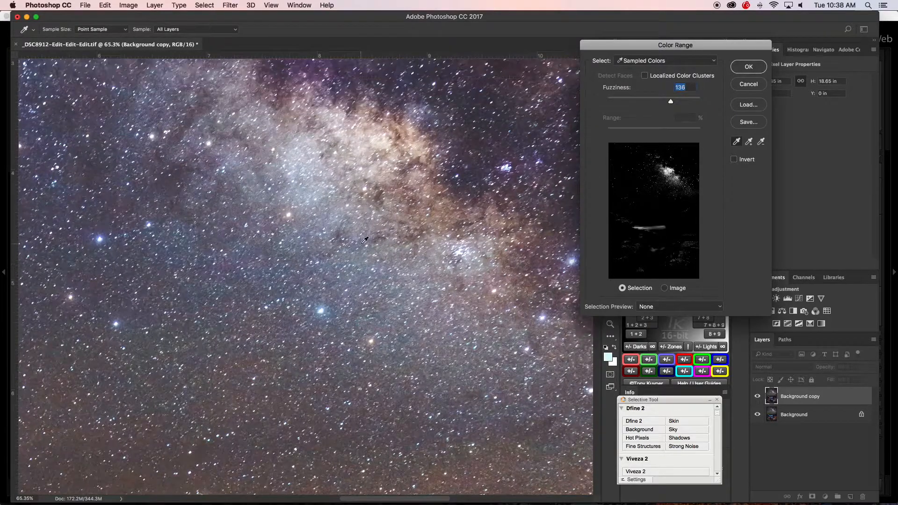
scroll(340, 434, down, 5)
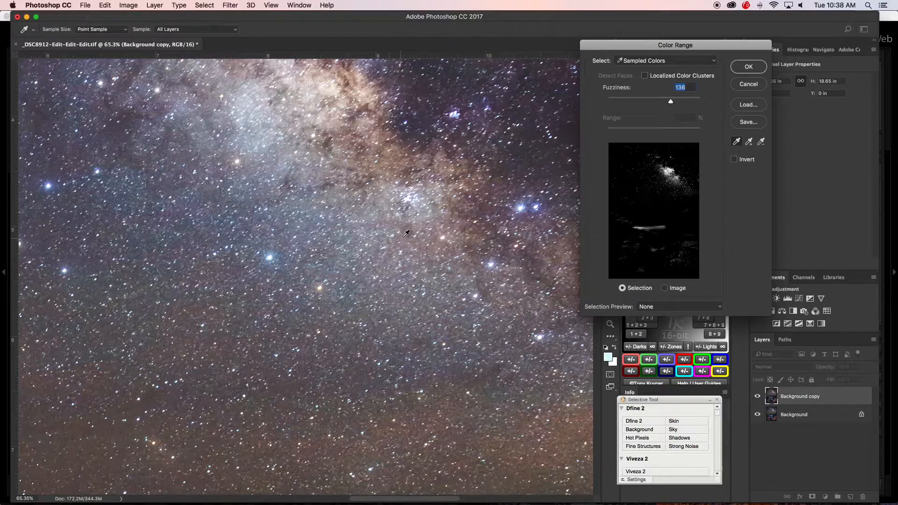
shift+click(323, 286)
shift+click(329, 279)
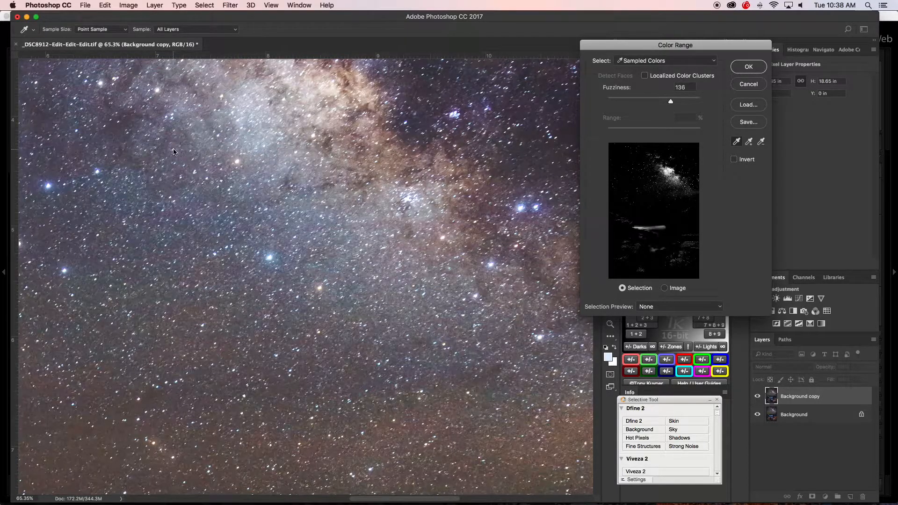
shift+click(89, 80)
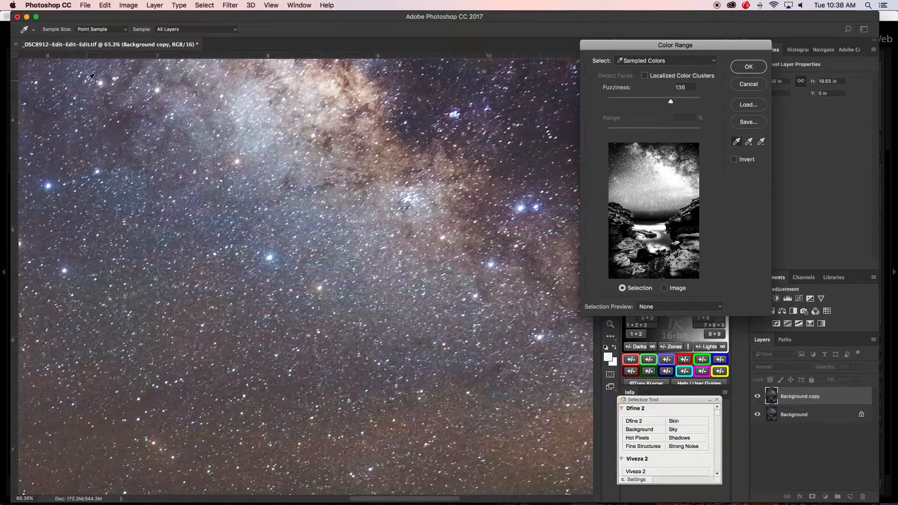
Subtract a sky sample from the color range, reduce fuzziness to 65, and create the star selection.
key(alt)
alt+click(90, 80)
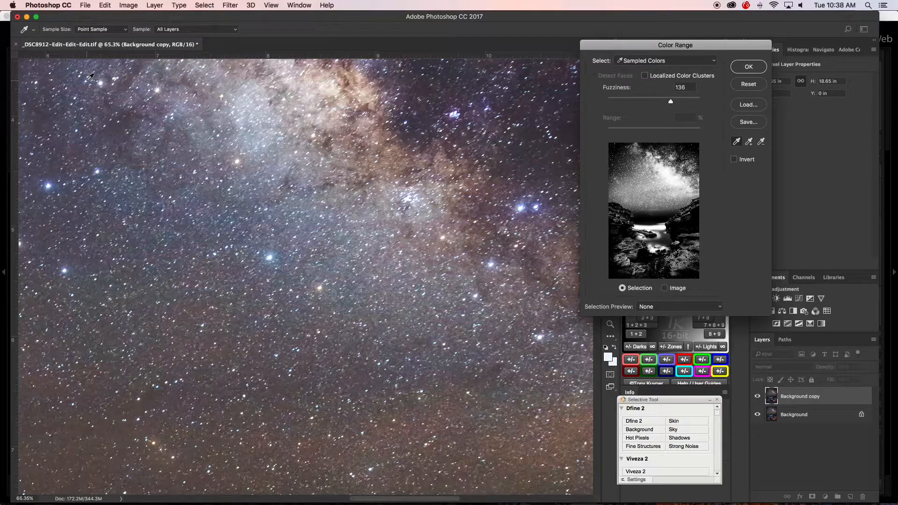
drag(671, 103, 637, 104)
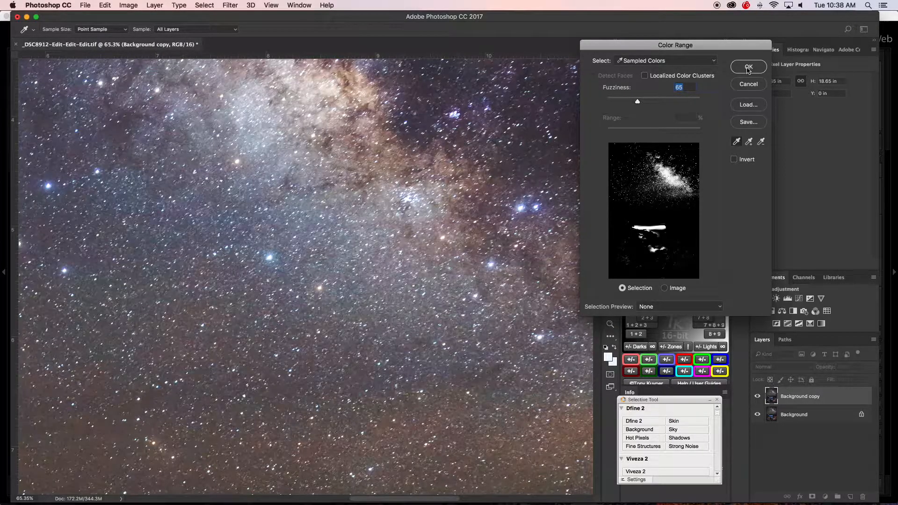
click(748, 67)
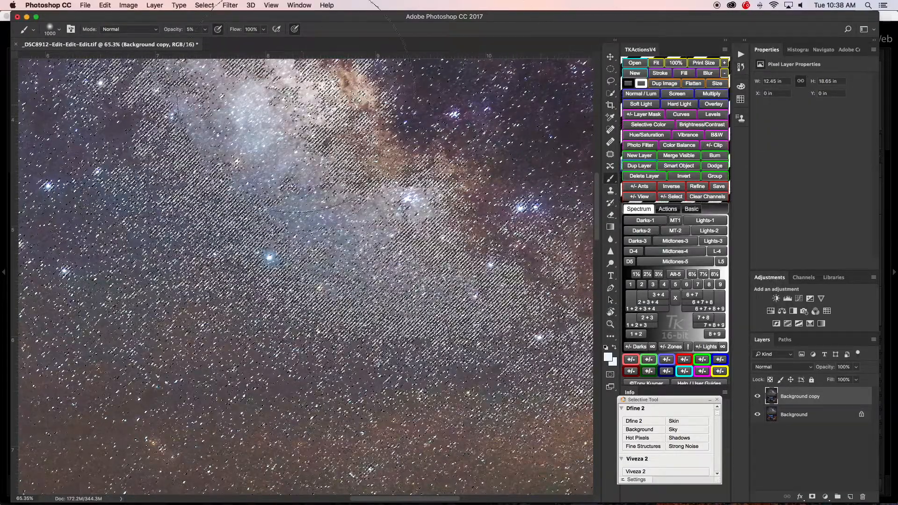
Expand the star selection by 1 pixel.
click(204, 6)
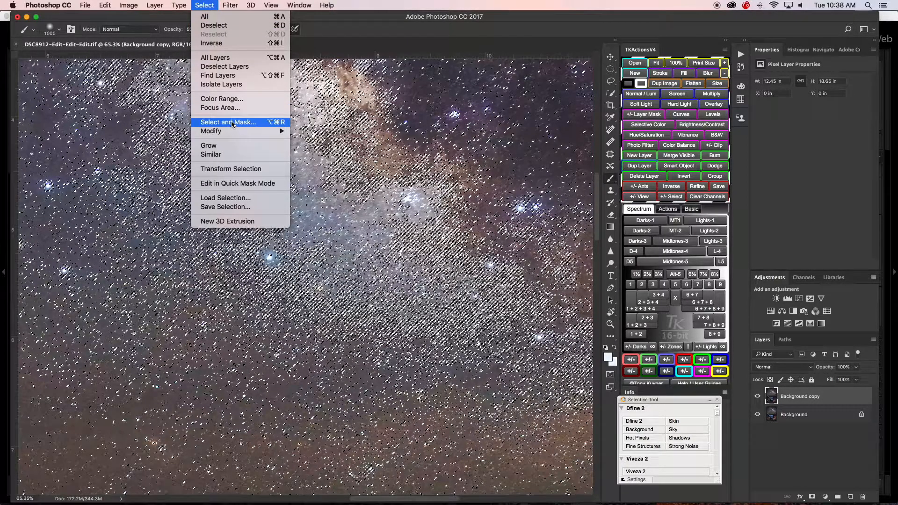
mouse_move(230, 134)
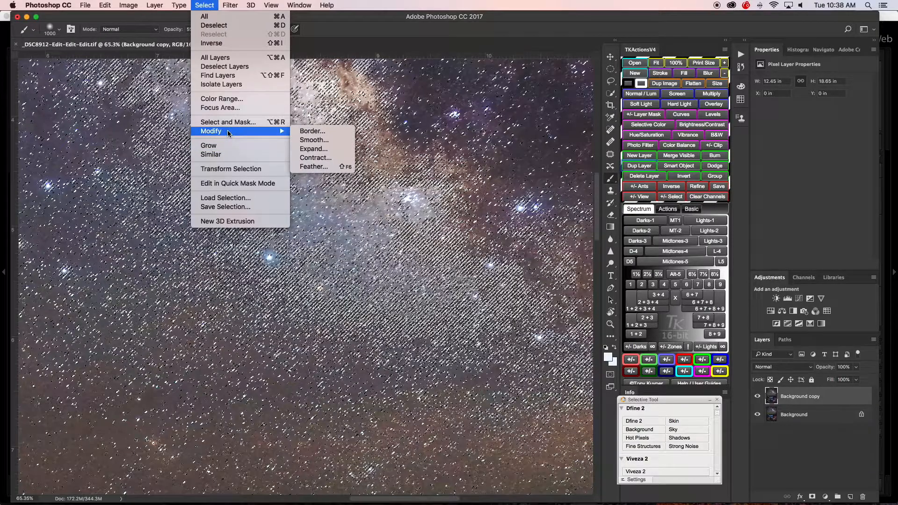
click(314, 149)
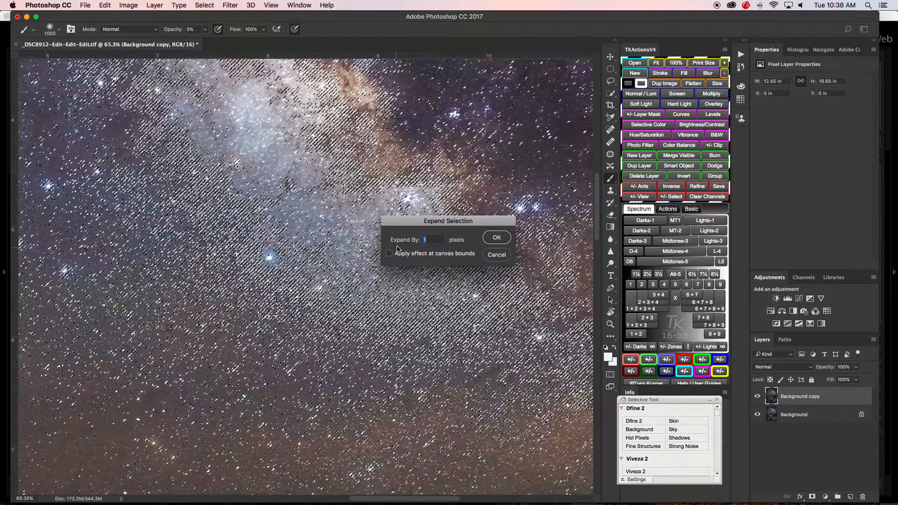
scroll(474, 234, left, 2)
click(497, 238)
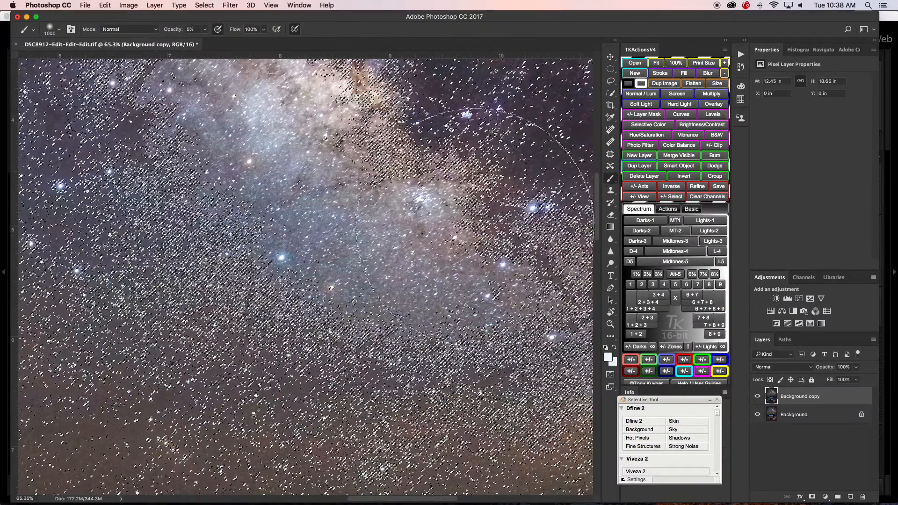
Feather the star selection with a radius of 1 pixel.
click(207, 5)
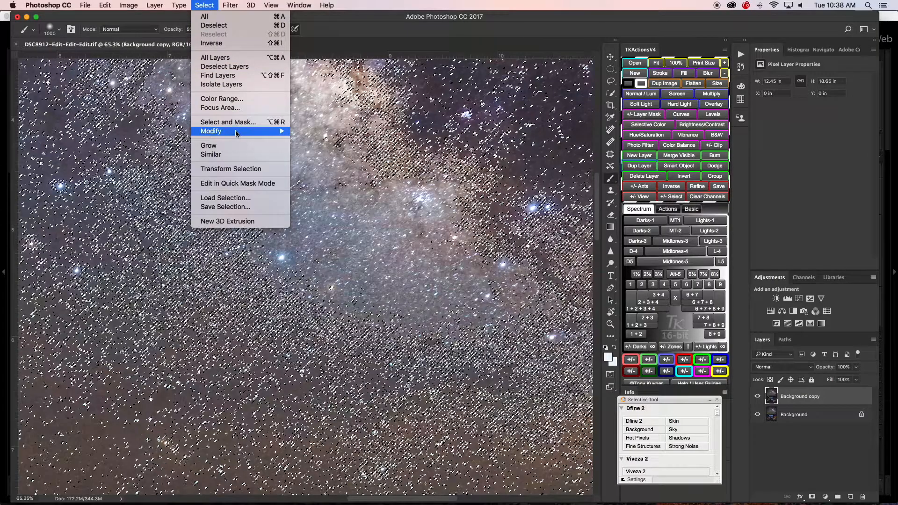
mouse_move(236, 132)
click(320, 168)
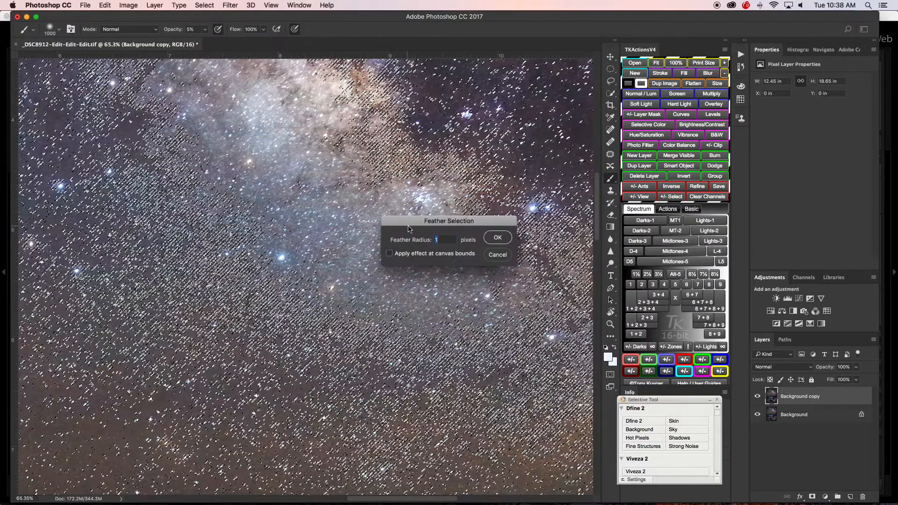
click(498, 238)
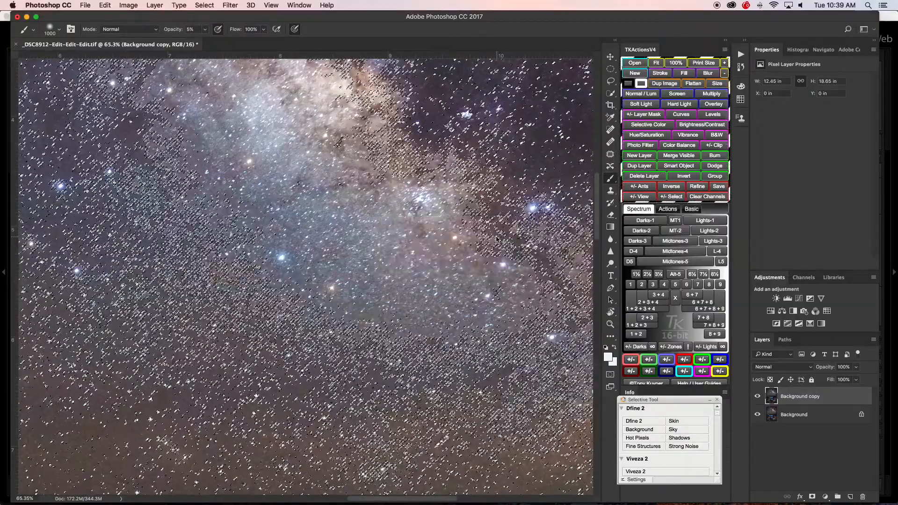
Hide the selection outline and preview the Minimum filter on the selected stars with a radius of 1.0 pixels, comparing before and after.
click(640, 189)
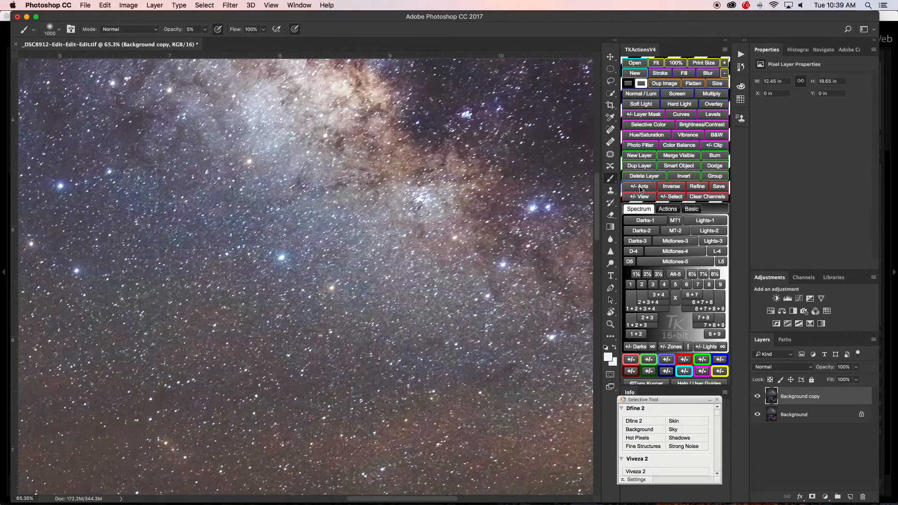
click(657, 63)
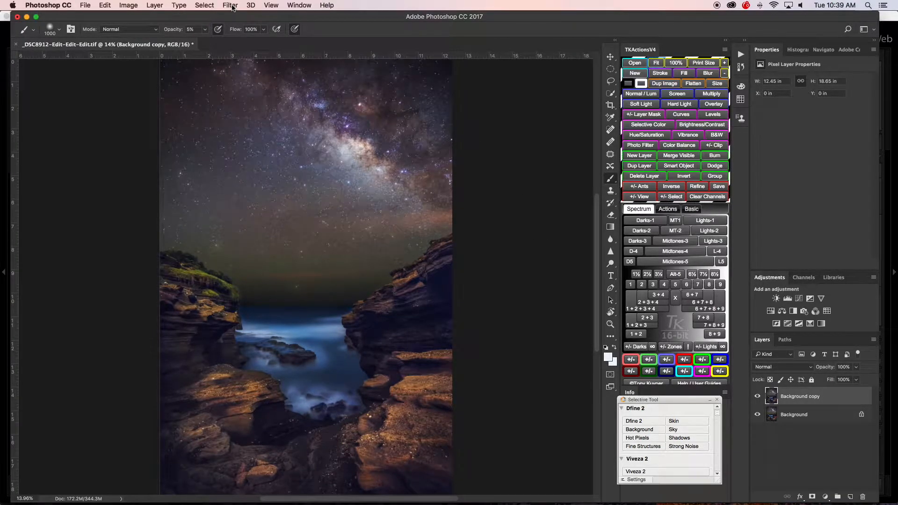
click(231, 6)
mouse_move(287, 200)
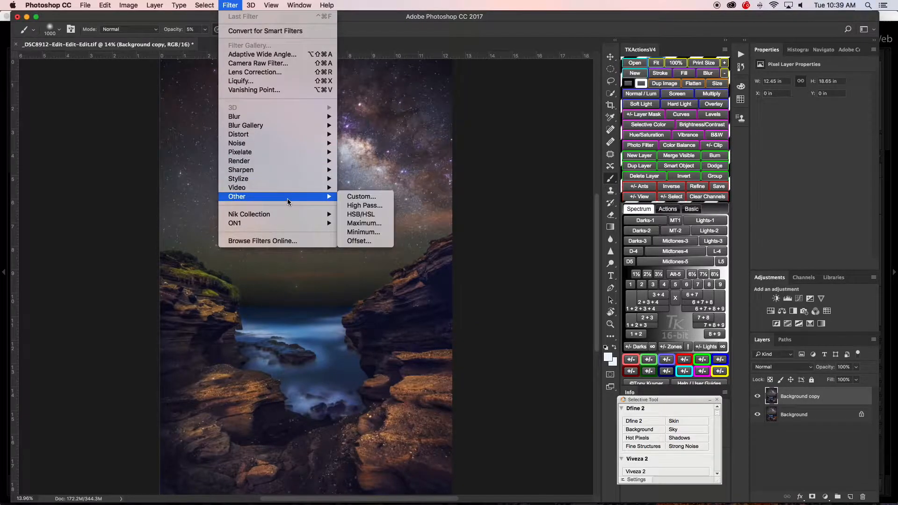
click(369, 233)
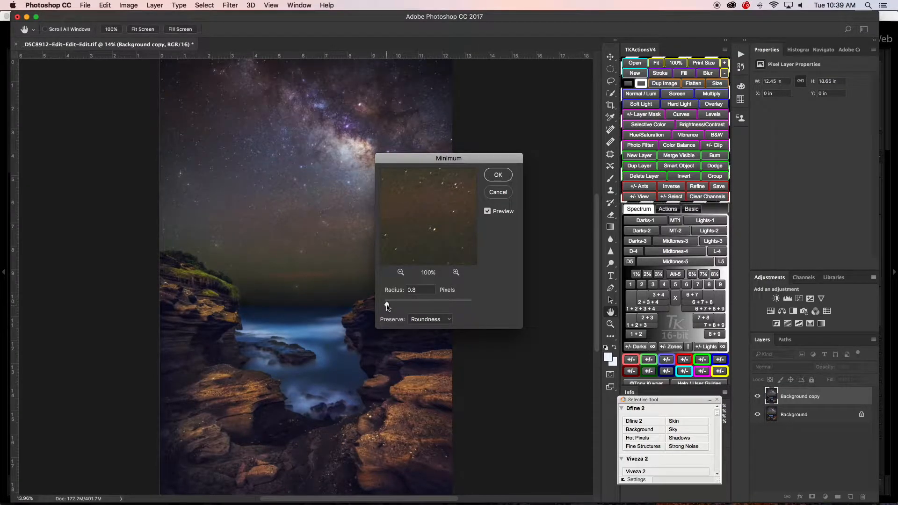
drag(387, 306, 388, 307)
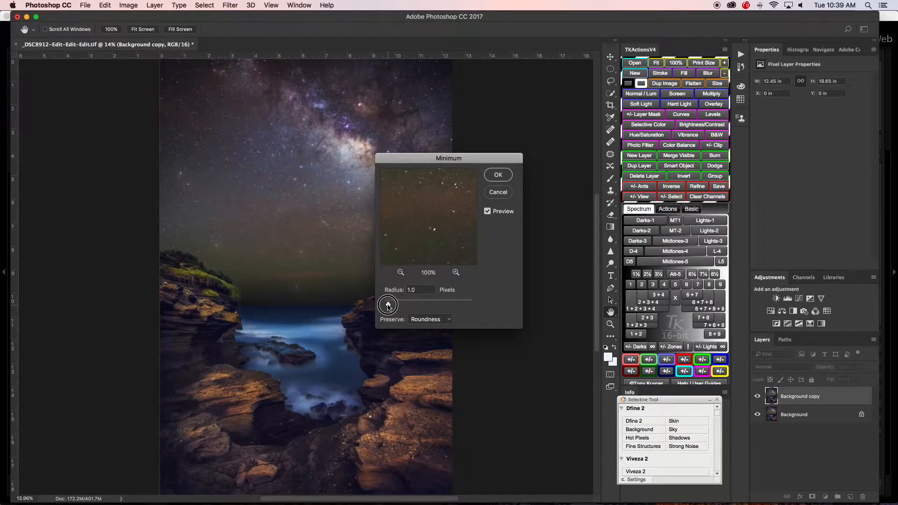
drag(457, 158, 579, 118)
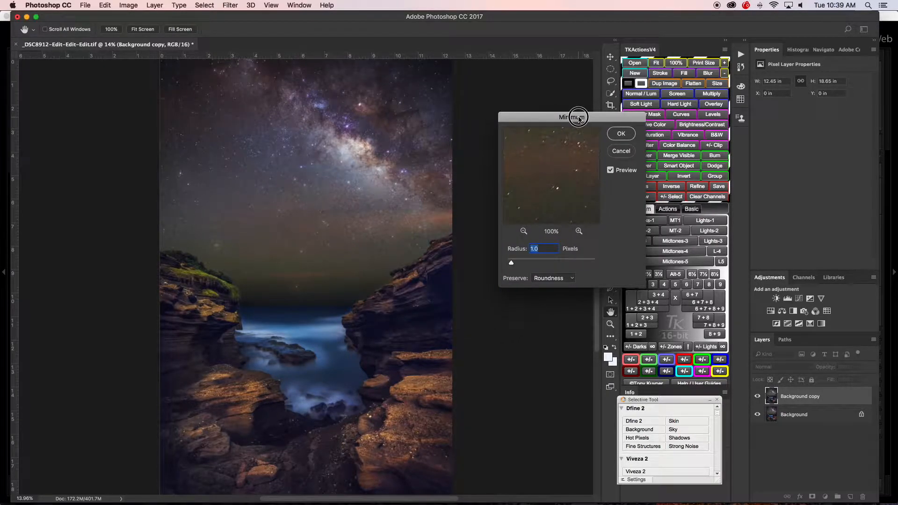
click(610, 170)
click(611, 171)
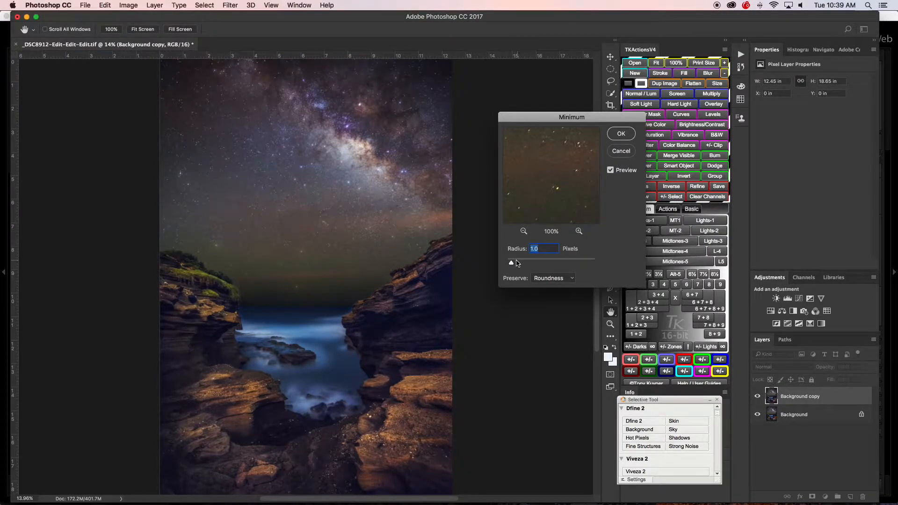
Raise the Minimum filter radius to 2.6 pixels and compare the sky with and without the effect.
mouse_move(511, 265)
mouse_down()
mouse_move(529, 266)
mouse_move(519, 265)
mouse_up()
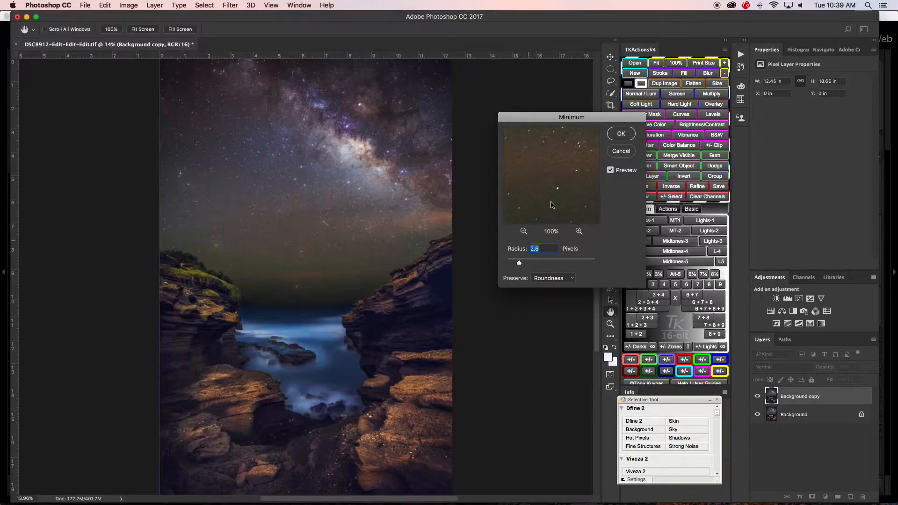
click(610, 170)
click(611, 171)
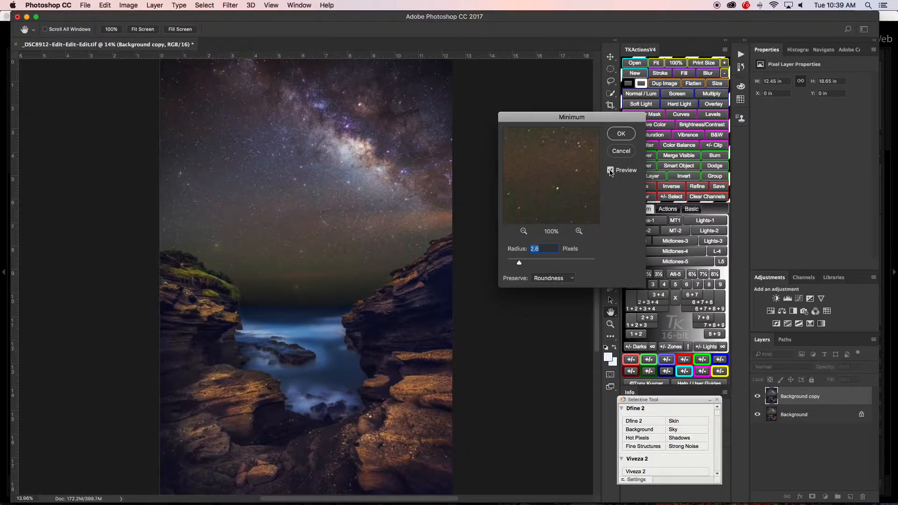
click(610, 170)
click(610, 170)
click(610, 171)
click(610, 171)
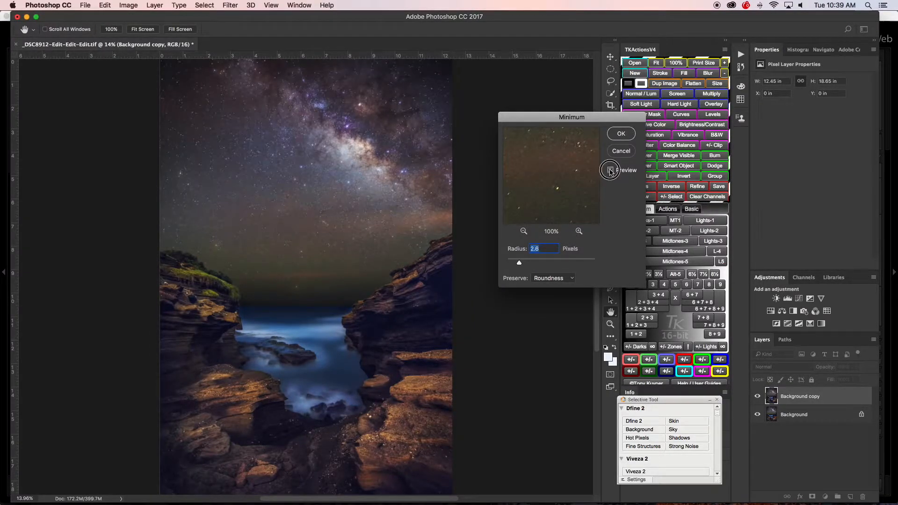
click(611, 170)
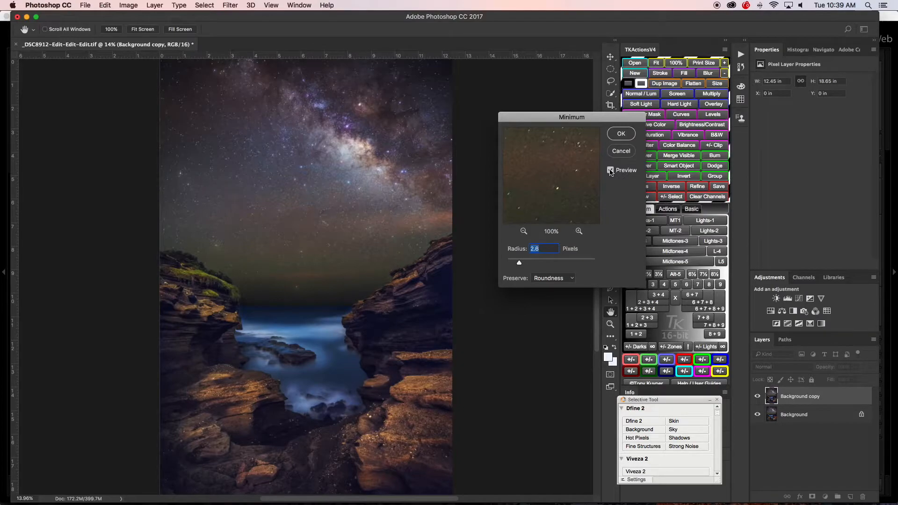
click(610, 171)
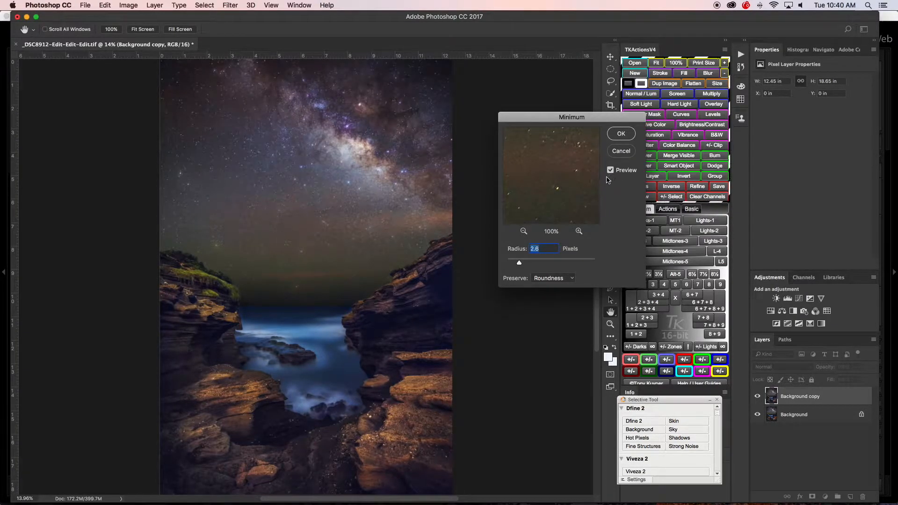
Set the Minimum filter radius to 2.5 pixels, compare the preview, and apply the filter.
click(518, 264)
drag(519, 265, 518, 266)
click(611, 171)
click(610, 172)
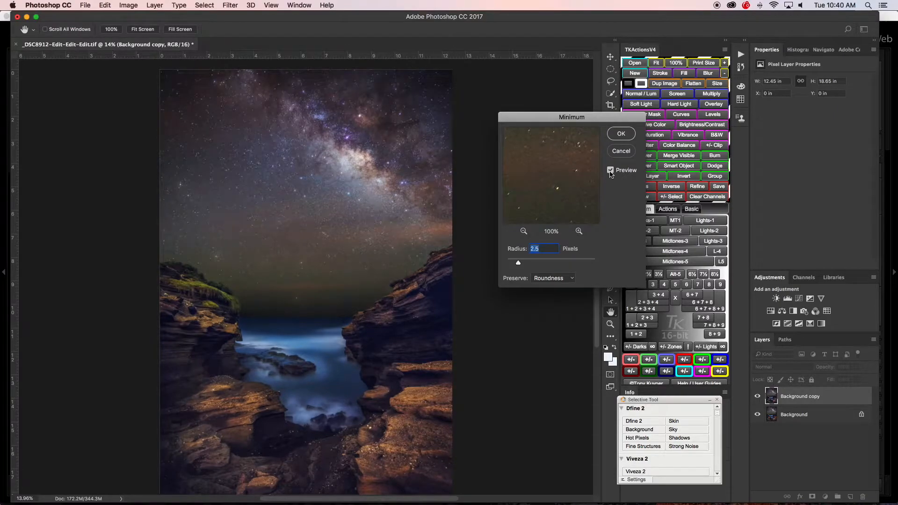
click(611, 171)
click(618, 134)
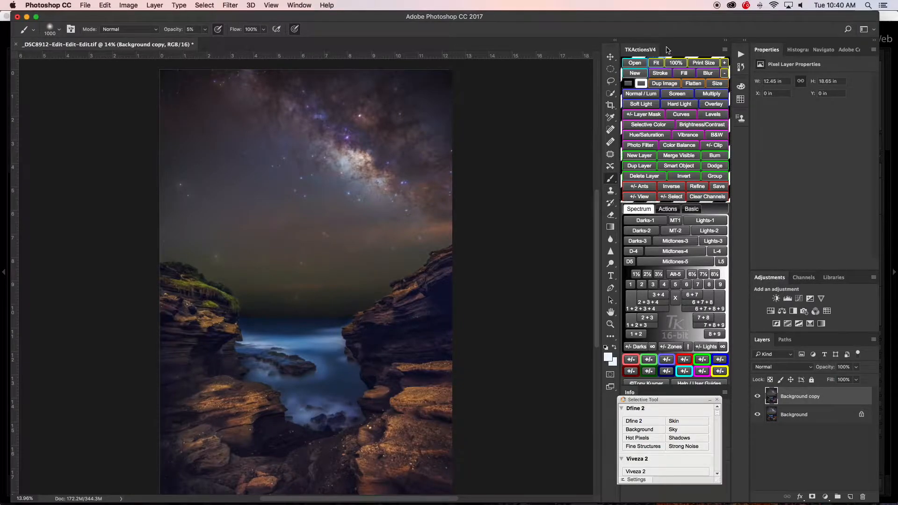
Compare the whole image with and without the star-reduced Background copy layer.
click(656, 63)
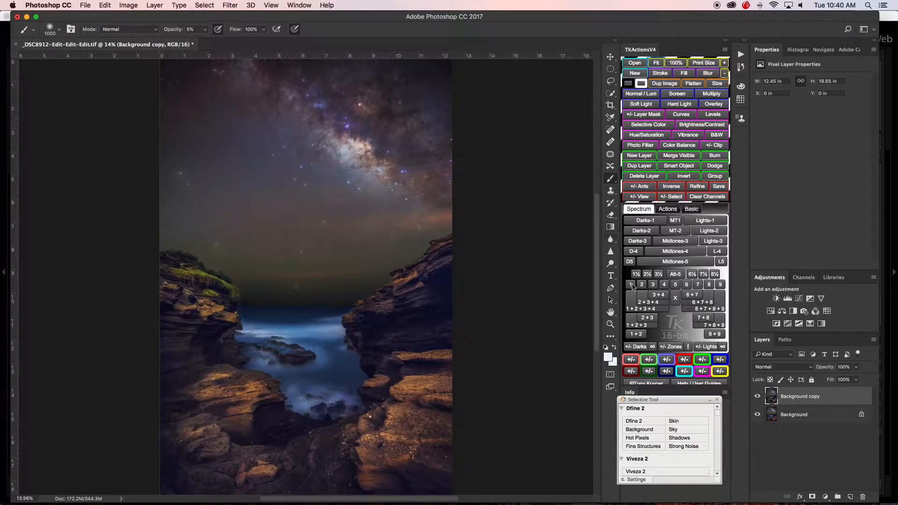
click(758, 398)
click(757, 398)
click(758, 398)
click(757, 399)
click(757, 396)
click(757, 397)
click(757, 396)
Lower the Background copy layer's opacity to 50% and compare the sky with and without it.
mouse_move(831, 370)
mouse_down()
mouse_move(807, 369)
mouse_move(825, 368)
mouse_up()
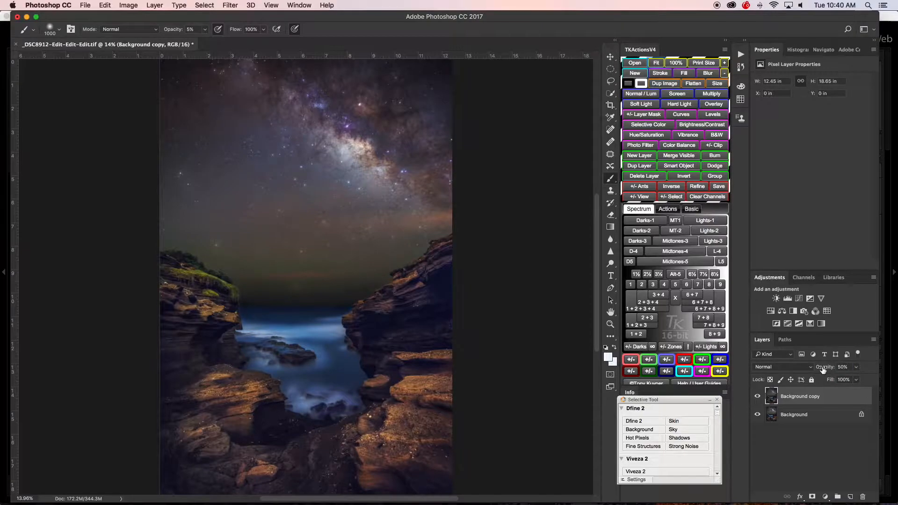
click(758, 397)
click(758, 397)
click(757, 399)
click(758, 398)
click(758, 399)
click(757, 399)
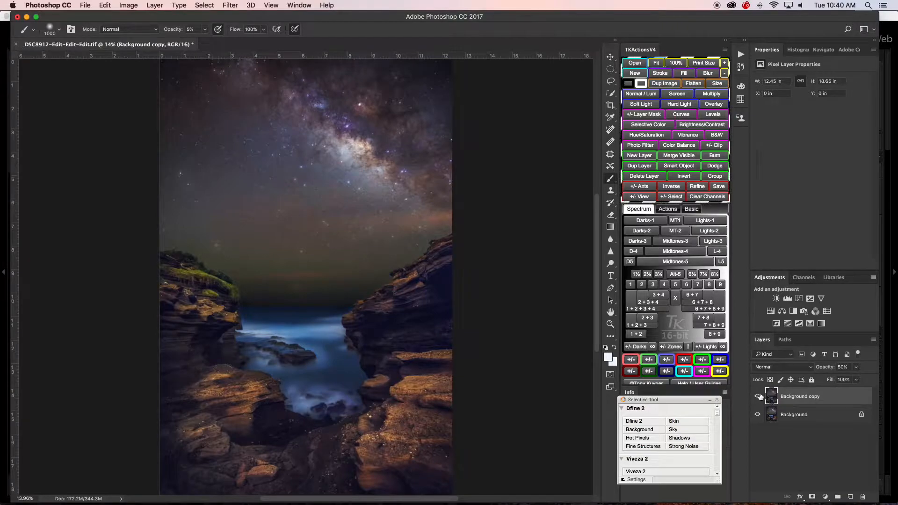
Hide the Background copy layer and duplicate the original Background layer.
click(757, 399)
click(773, 414)
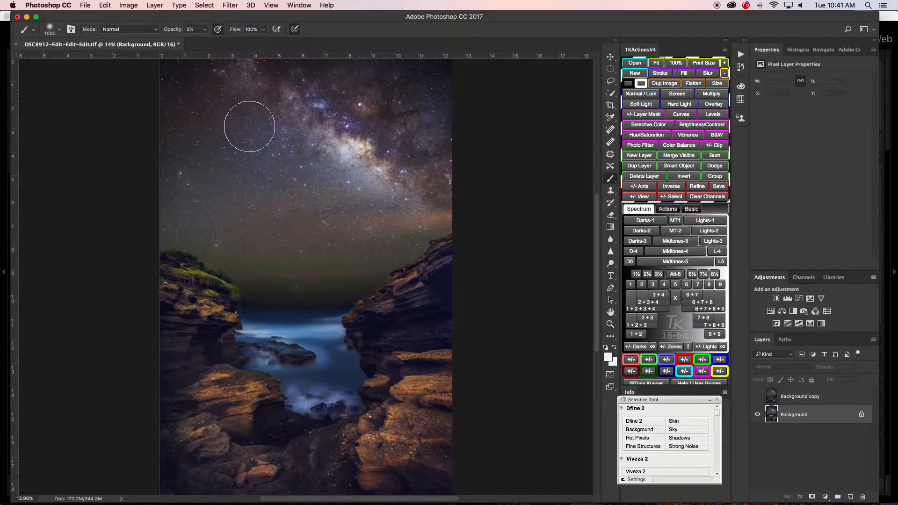
click(648, 167)
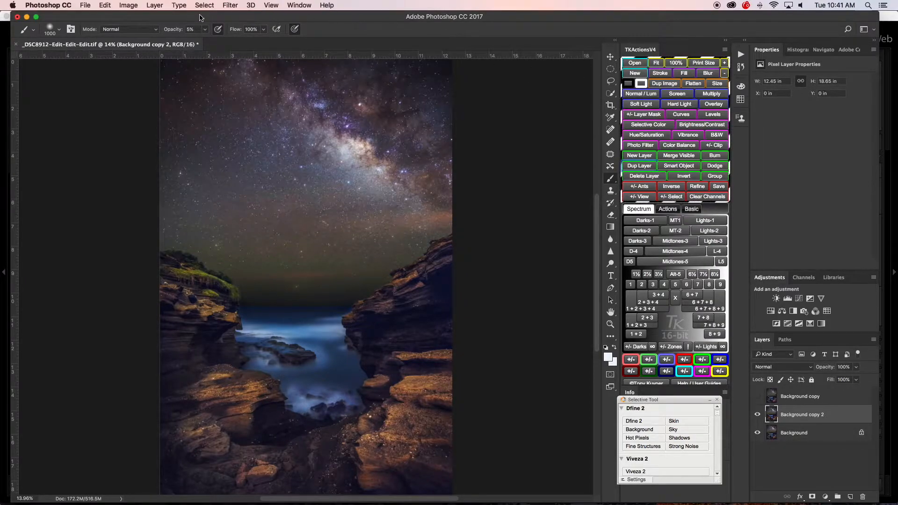
Apply the Minimum filter to Background copy 2's stars with a radius of 1.0 pixels, preserving roundness.
click(230, 5)
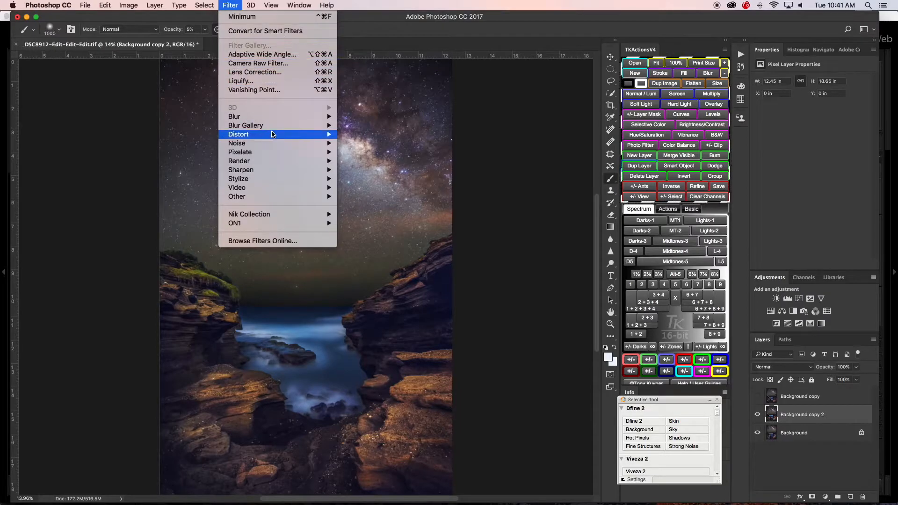
mouse_move(299, 196)
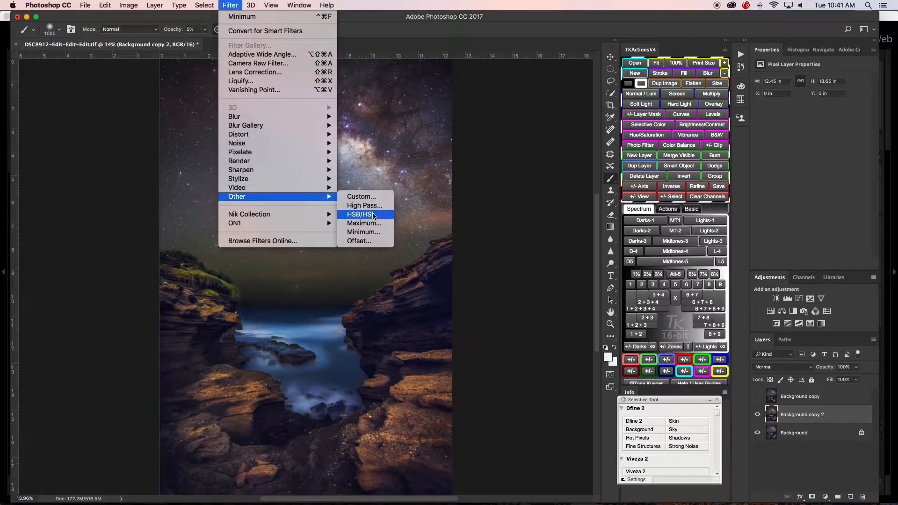
click(372, 234)
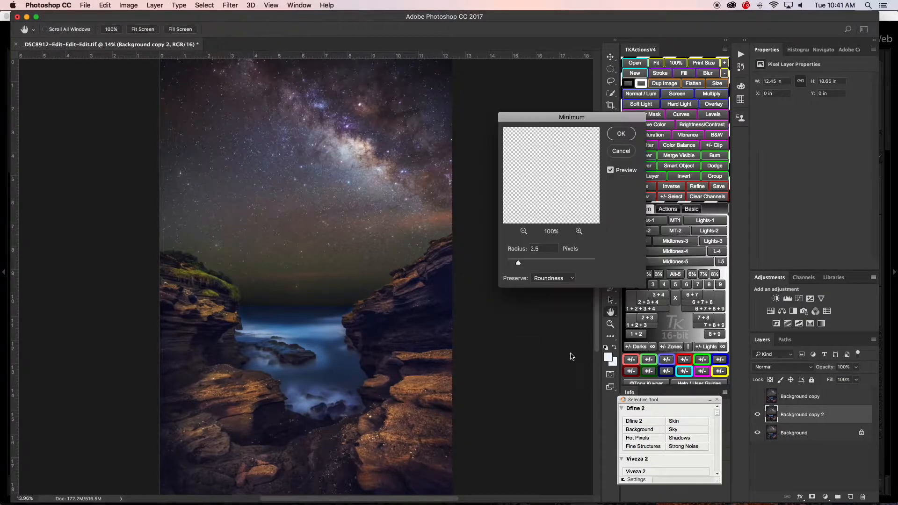
drag(518, 266, 512, 265)
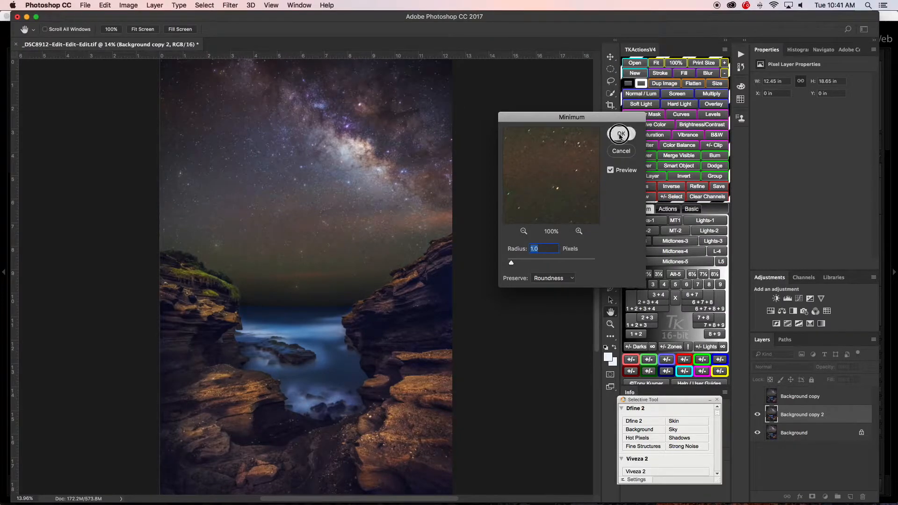
key(Return)
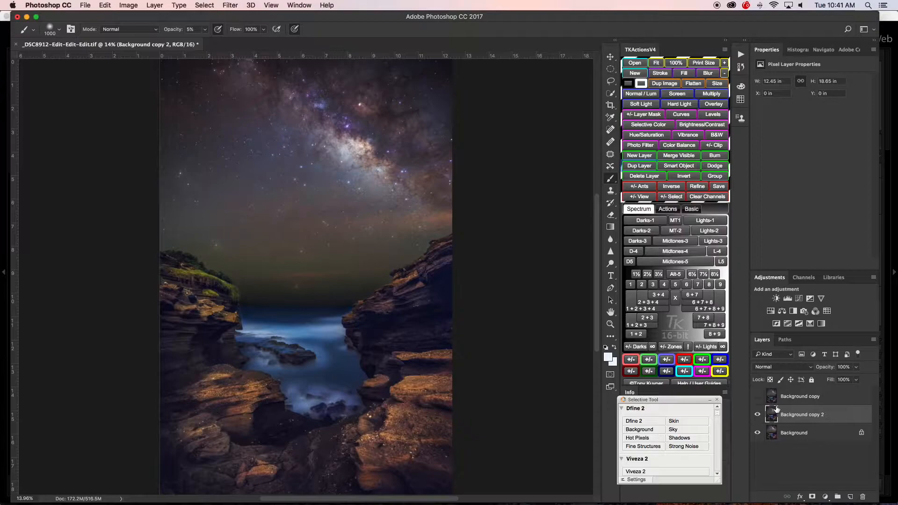
Compare the sky with and without the Background copy 2 layer.
click(757, 416)
click(758, 417)
click(757, 415)
click(757, 415)
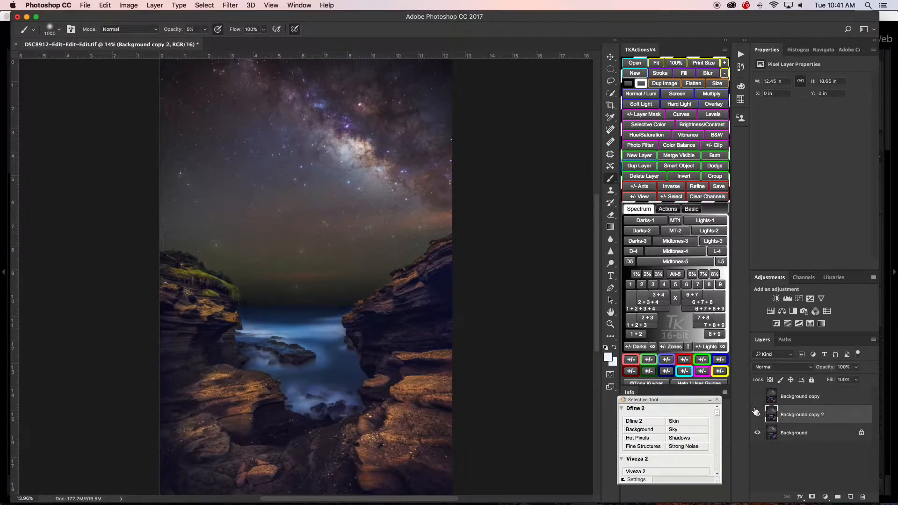
Compare the sky with and without Background copy above Background copy 2, then leave Background copy selected and visible.
click(757, 397)
click(757, 397)
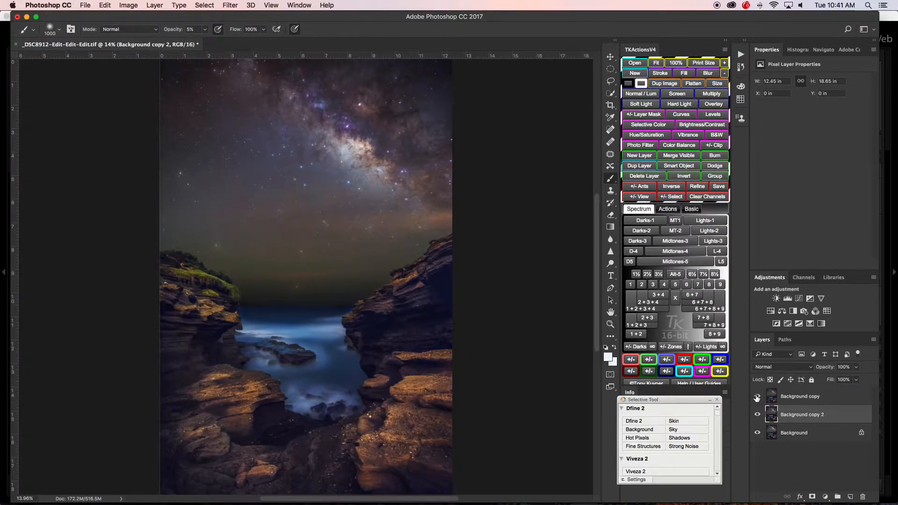
click(757, 398)
click(757, 398)
click(761, 399)
click(758, 398)
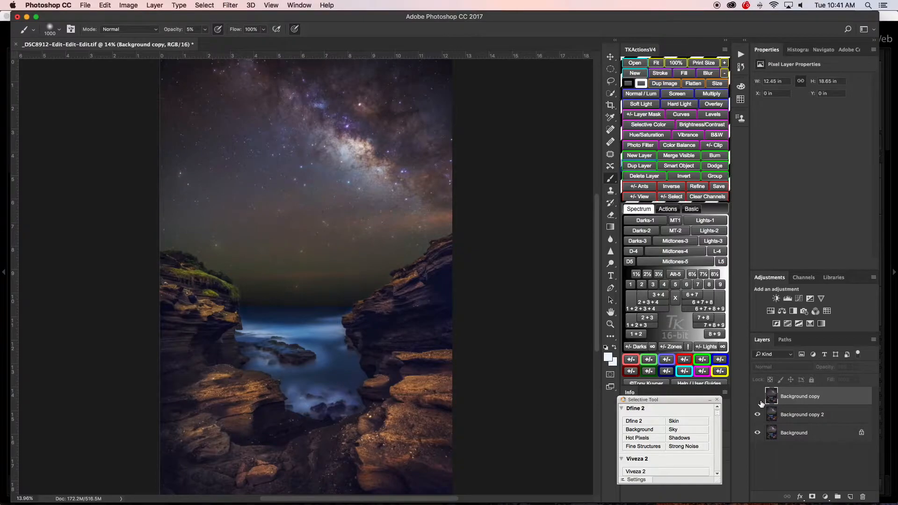
click(758, 397)
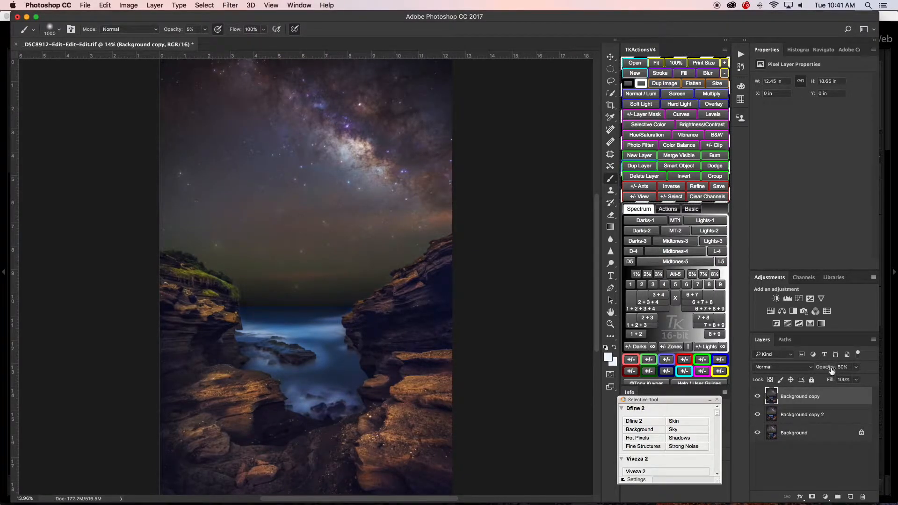
Reduce the Background copy layer's opacity to 11% and compare the result with the layer off and on.
mouse_move(833, 370)
mouse_down()
mouse_move(807, 369)
mouse_move(835, 369)
mouse_move(827, 370)
mouse_up()
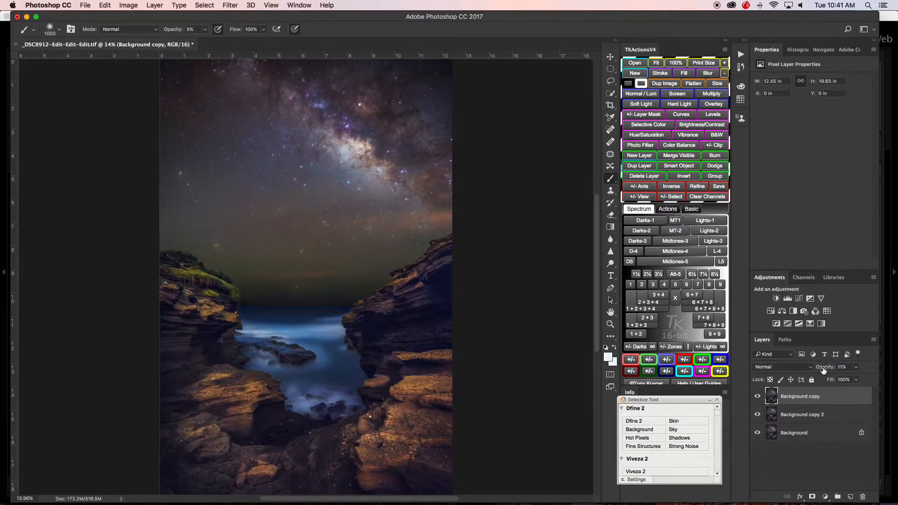
click(757, 398)
click(758, 398)
click(757, 398)
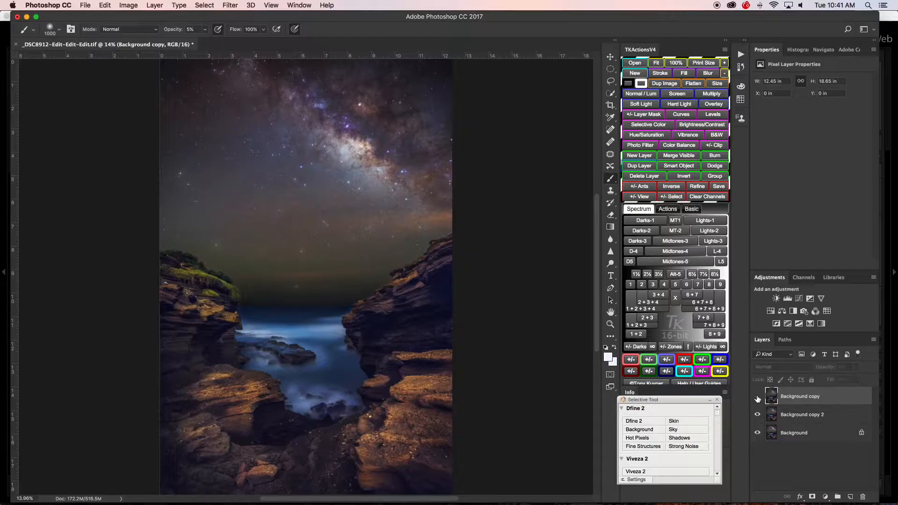
click(758, 397)
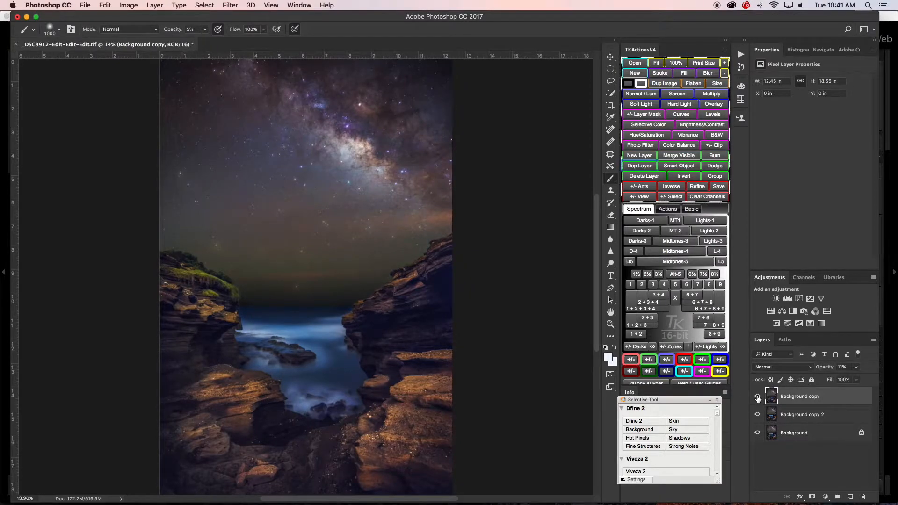
Raise the Background copy layer's opacity to 28% and compare the sky with and without the layer.
drag(823, 369, 833, 369)
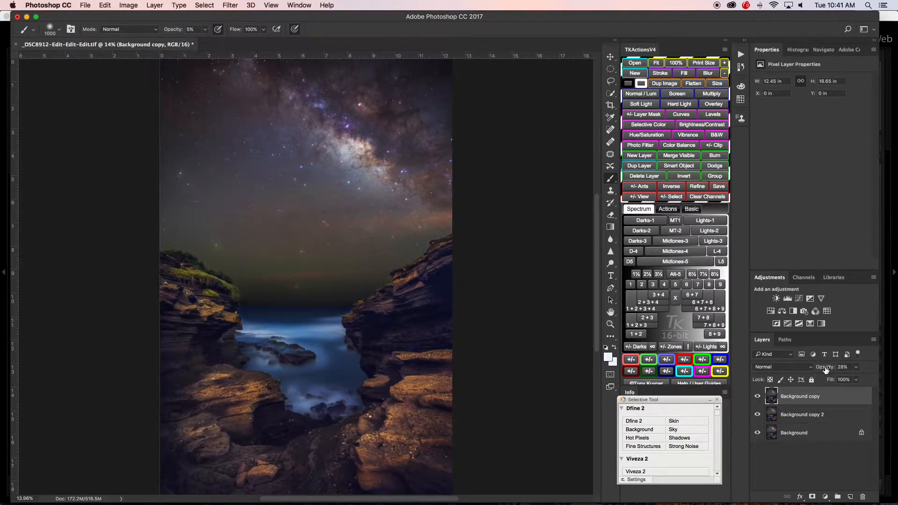
click(758, 397)
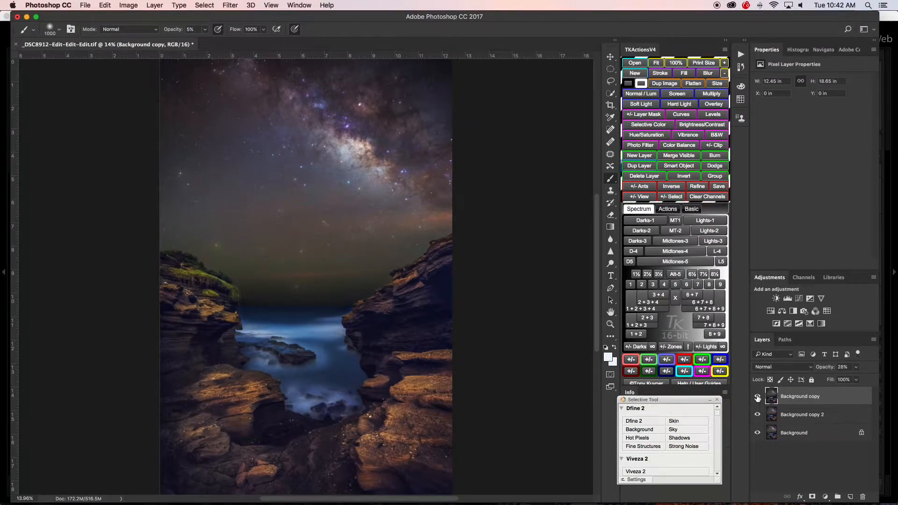
click(758, 398)
click(758, 397)
click(758, 397)
click(757, 398)
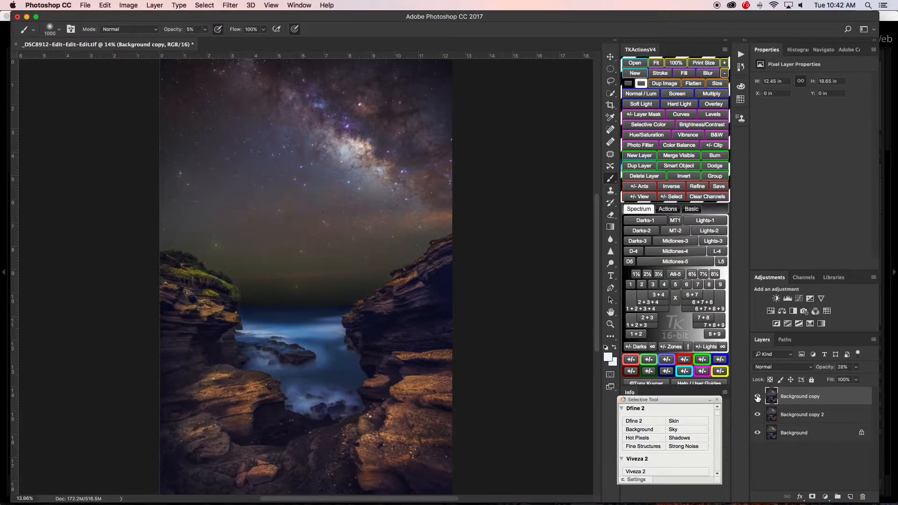
click(757, 397)
click(758, 397)
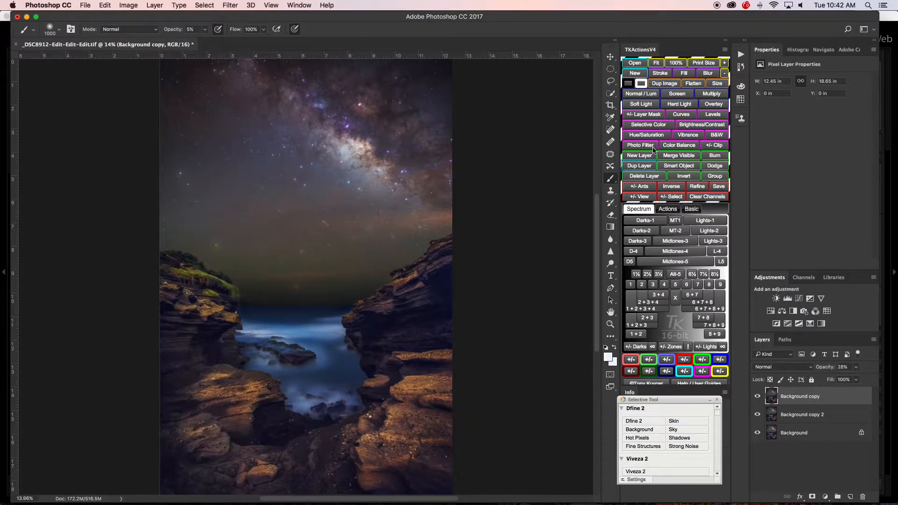
Replace the selection-based mask on the Background copy layer with a blank one and invert it to black.
click(654, 115)
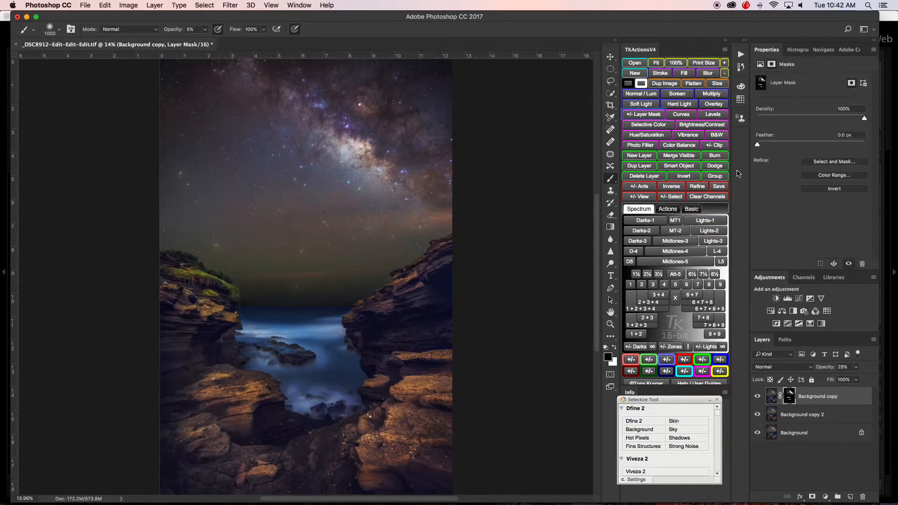
click(649, 115)
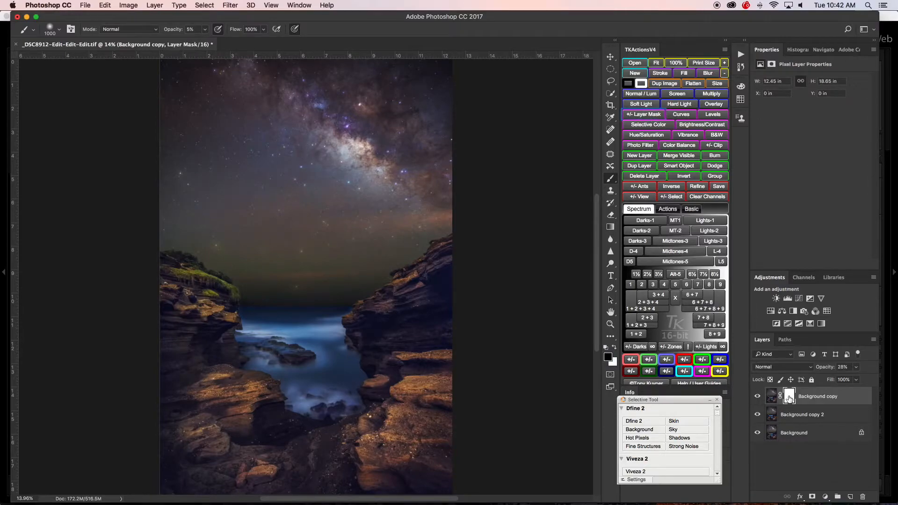
click(789, 399)
click(685, 178)
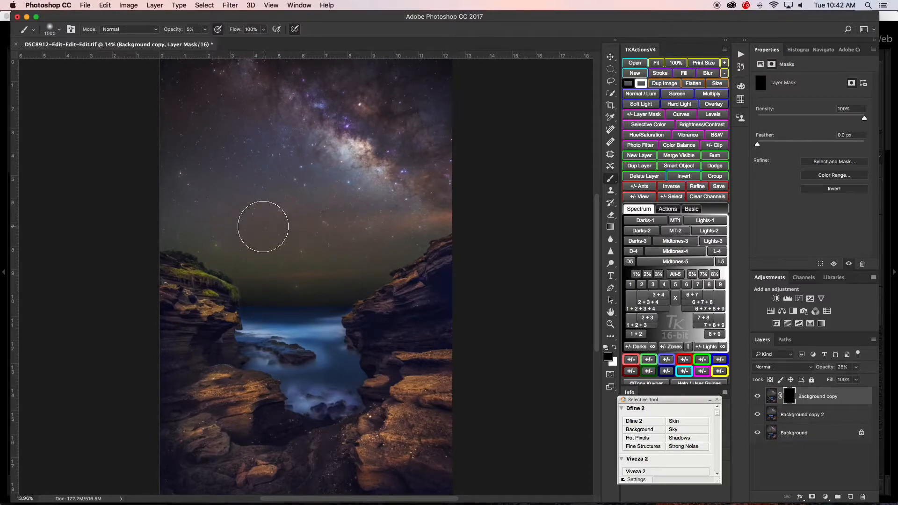
Paint white at 25% brush opacity on the Background copy mask across the upper sky, and compare the effect.
key(x)
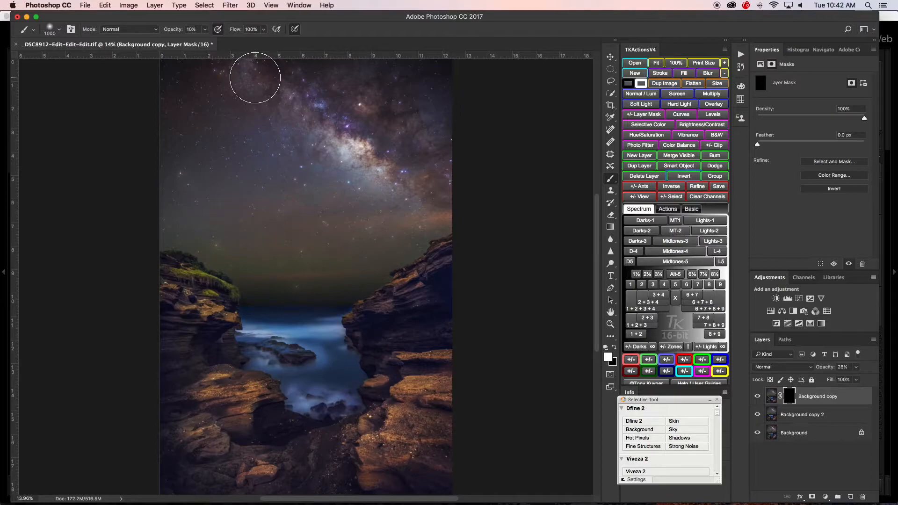
key(2)
click(264, 74)
mouse_move(265, 74)
mouse_down()
mouse_move(325, 91)
mouse_move(354, 123)
mouse_move(336, 137)
mouse_move(318, 136)
mouse_move(335, 110)
mouse_move(362, 124)
mouse_move(362, 135)
mouse_move(392, 145)
mouse_move(391, 182)
mouse_move(366, 169)
mouse_move(386, 137)
mouse_move(415, 147)
mouse_move(438, 196)
mouse_move(457, 202)
mouse_move(420, 164)
mouse_move(389, 101)
mouse_move(404, 91)
mouse_move(315, 85)
mouse_move(287, 71)
mouse_move(355, 136)
mouse_move(310, 132)
mouse_move(443, 188)
mouse_move(411, 161)
mouse_move(440, 137)
mouse_move(337, 100)
mouse_move(330, 144)
mouse_move(333, 154)
mouse_move(383, 121)
mouse_move(371, 96)
mouse_move(350, 87)
mouse_move(353, 110)
mouse_move(417, 114)
mouse_up()
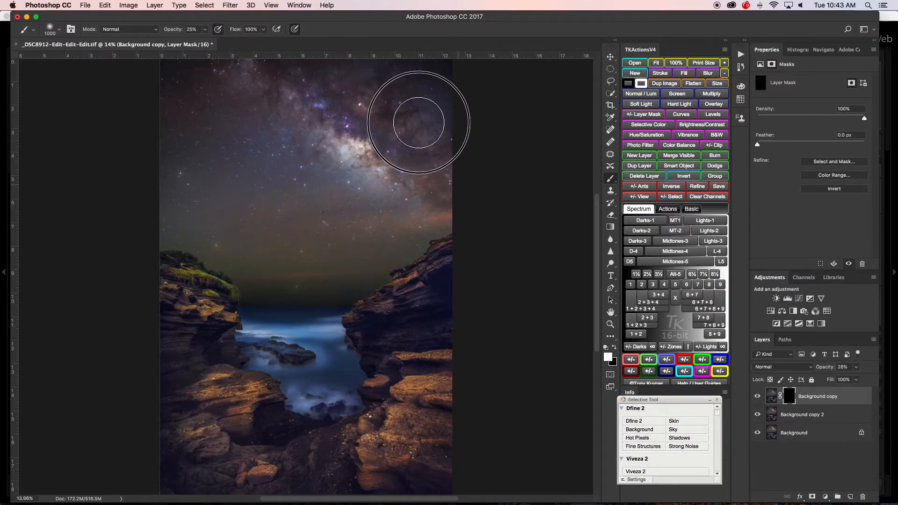
click(758, 397)
click(757, 398)
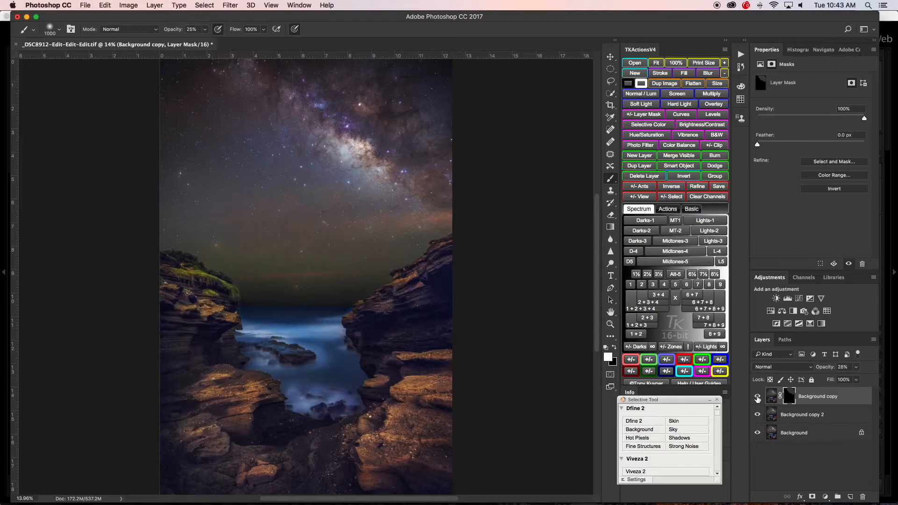
Increase the masked Background copy layer's opacity and compare the sky with the layer off and on.
drag(825, 369, 836, 370)
click(756, 397)
click(757, 397)
click(757, 397)
click(757, 397)
click(756, 397)
click(756, 397)
Set the Background copy layer's opacity to 61% and compare the visibility of both star-reduction layers.
drag(830, 369, 823, 369)
click(758, 397)
click(757, 397)
click(757, 397)
click(757, 398)
click(758, 415)
click(757, 414)
Group the Background copy and Background copy 2 layers.
click(771, 397)
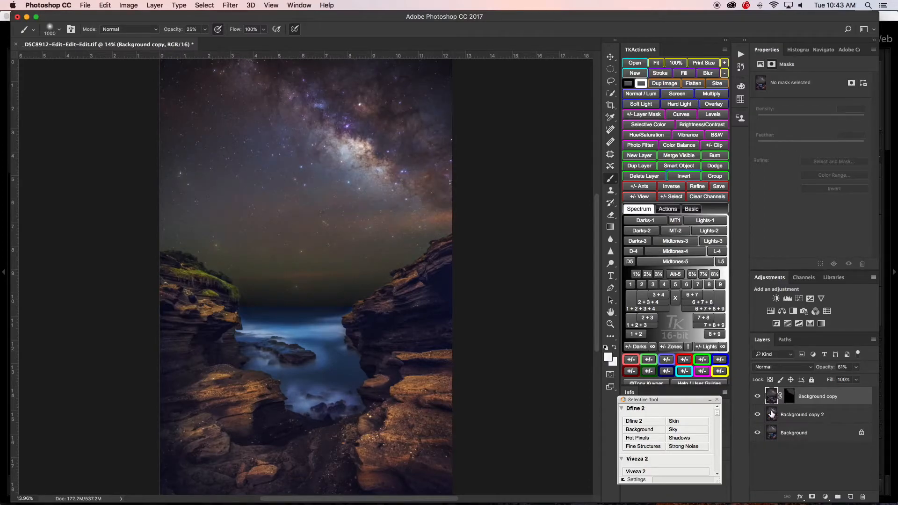
click(771, 416)
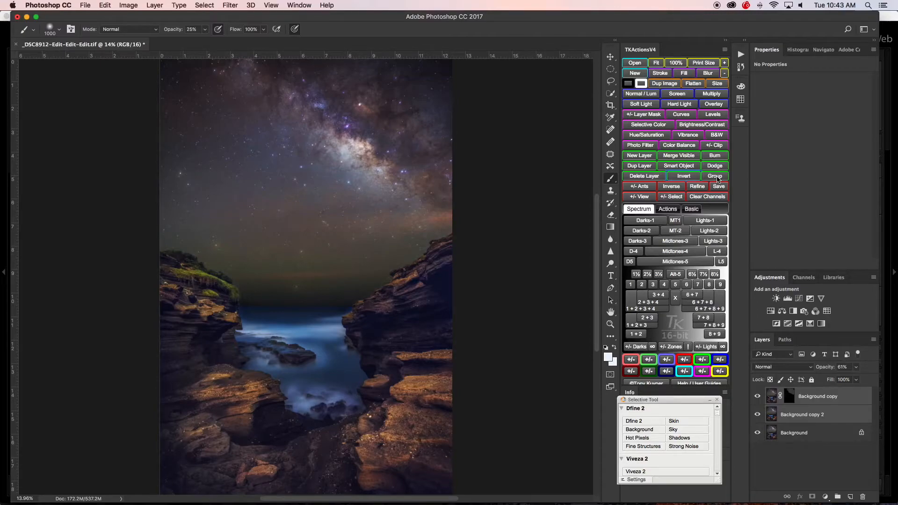
click(715, 176)
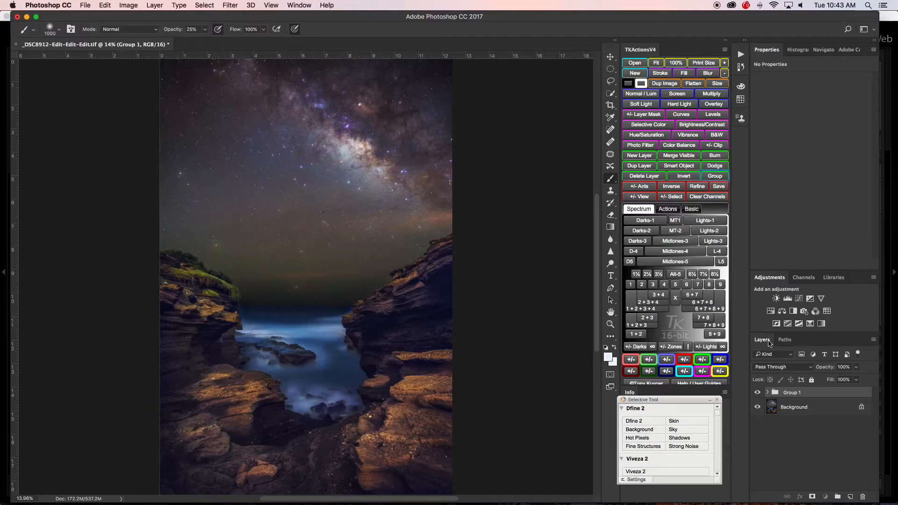
Add a layer mask to the group and paint the foreground rocks and sea black with an 1800 px brush at 100% opacity.
click(645, 116)
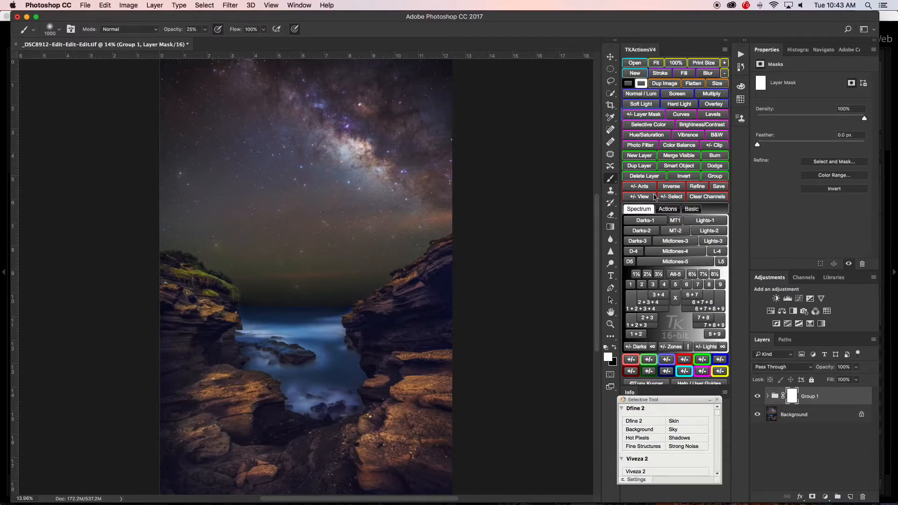
key(x)
key(bracketright)
key(bracketright)
key(bracketright)
key(bracketright)
key(bracketright)
key(bracketright)
key(bracketright)
key(bracketright)
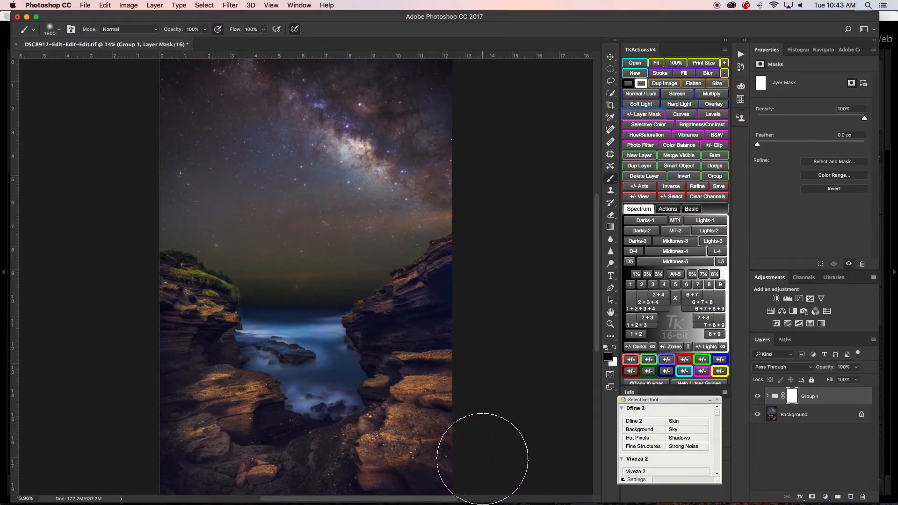
mouse_move(481, 458)
mouse_down()
mouse_move(195, 450)
mouse_move(97, 457)
mouse_move(501, 425)
mouse_move(295, 394)
mouse_move(76, 384)
mouse_move(319, 367)
mouse_move(440, 344)
mouse_move(342, 354)
mouse_move(228, 345)
mouse_move(144, 295)
mouse_move(199, 317)
mouse_move(161, 304)
mouse_move(156, 341)
mouse_move(276, 384)
mouse_move(361, 380)
mouse_move(454, 295)
mouse_up()
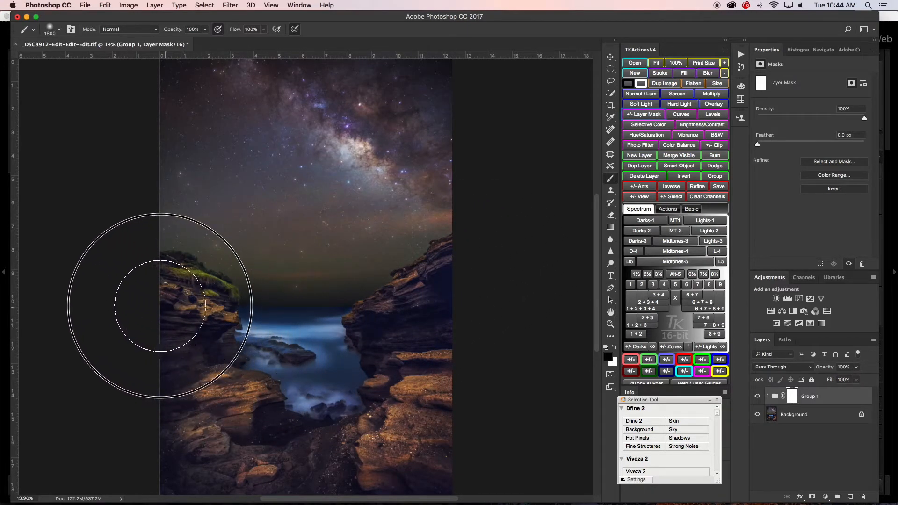
Compare the image with and without the masked star-reduction group.
click(758, 397)
click(758, 396)
click(758, 396)
click(758, 396)
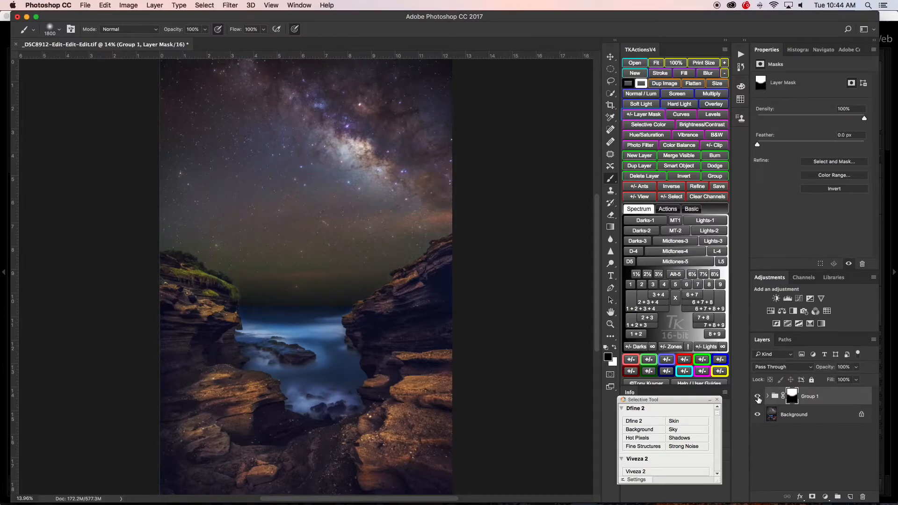
click(758, 396)
click(758, 396)
Paint white on the group mask with a 400 px brush across the lower sky above the rocks, then target the group itself.
key(bracketleft)
key(bracketleft)
key(bracketleft)
key(bracketleft)
key(bracketleft)
key(bracketleft)
key(bracketleft)
key(bracketleft)
key(bracketleft)
key(bracketleft)
key(bracketleft)
key(bracketleft)
key(bracketleft)
key(bracketleft)
key(x)
mouse_move(159, 239)
mouse_down()
mouse_move(234, 266)
mouse_move(254, 293)
mouse_move(245, 274)
mouse_move(218, 255)
mouse_move(175, 234)
mouse_move(144, 233)
mouse_move(220, 238)
mouse_move(144, 231)
mouse_move(213, 245)
mouse_move(268, 280)
mouse_move(301, 287)
mouse_move(360, 280)
mouse_move(415, 244)
mouse_move(406, 253)
mouse_move(396, 255)
mouse_move(425, 225)
mouse_up()
click(773, 396)
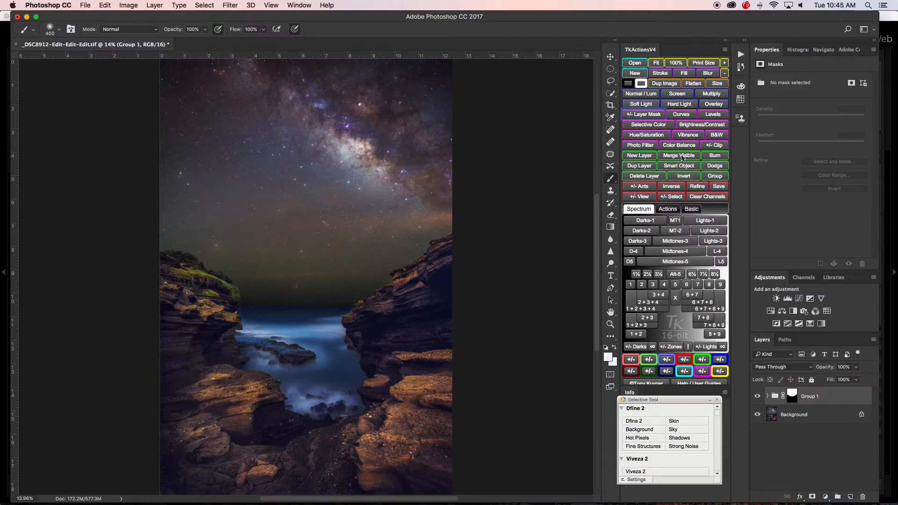
Merge the visible layers into a new top layer and apply a High Pass filter to it with a reduced radius.
click(682, 156)
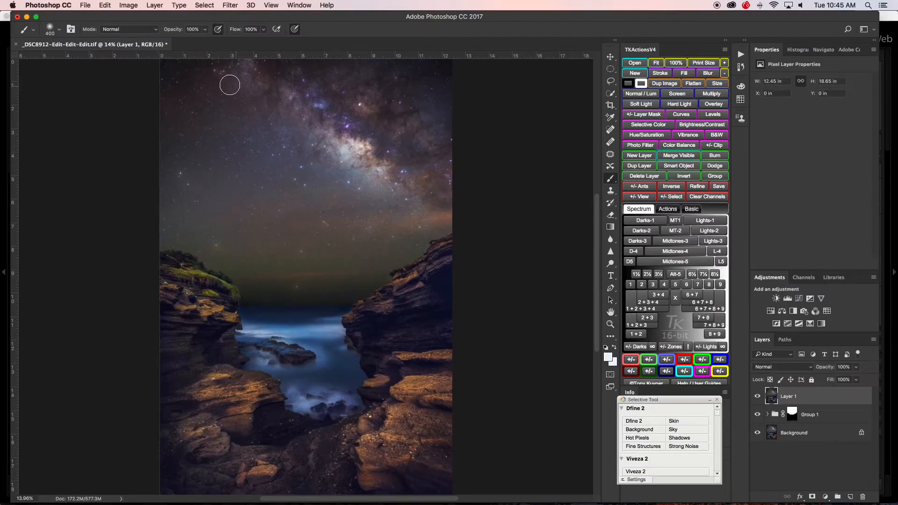
click(230, 4)
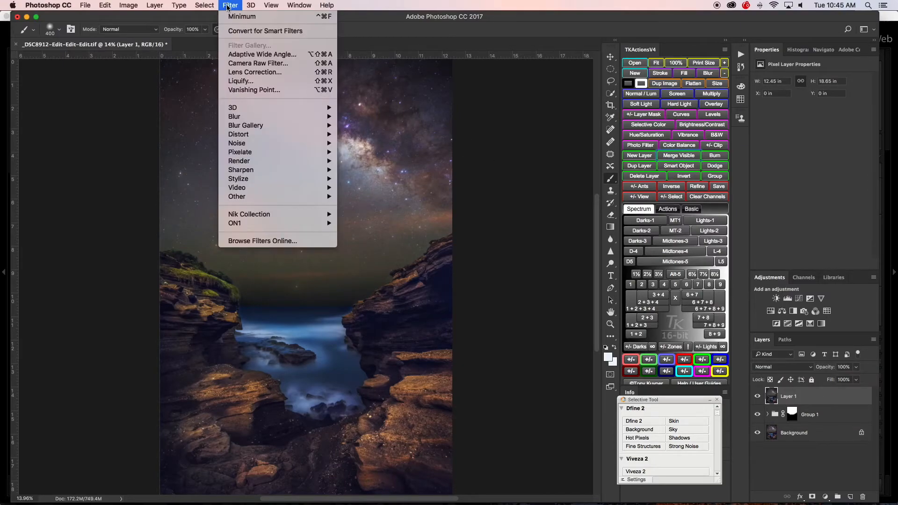
mouse_move(271, 199)
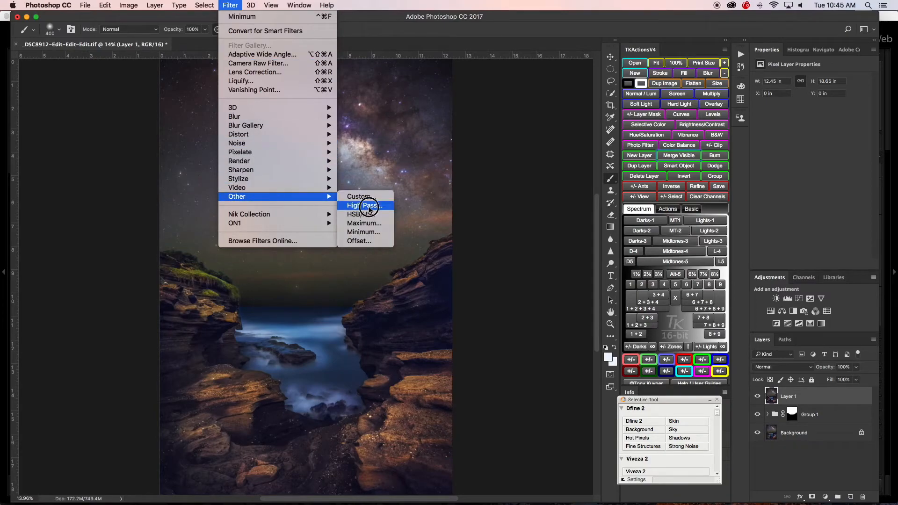
click(365, 205)
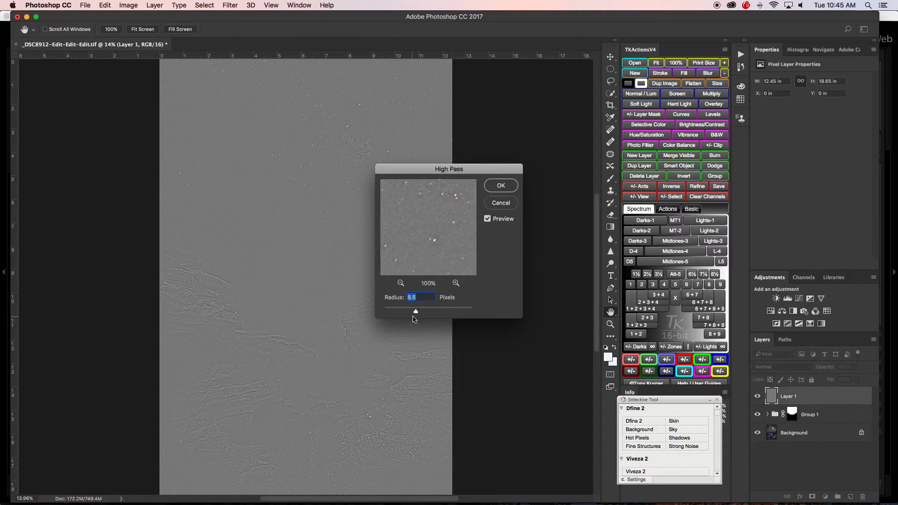
drag(415, 312, 409, 315)
drag(409, 313, 407, 315)
click(502, 187)
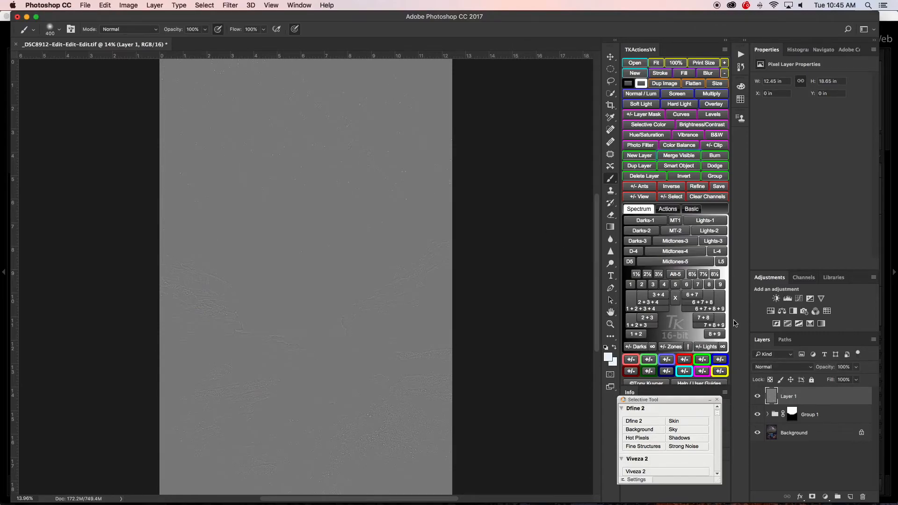
Try Overlay blending on the High Pass layer, finally setting its blend mode to Soft Light.
click(785, 368)
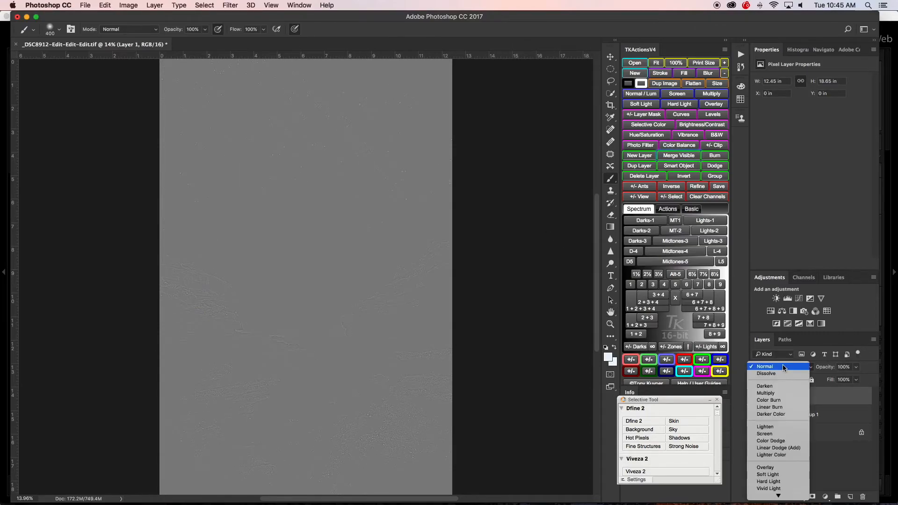
click(778, 468)
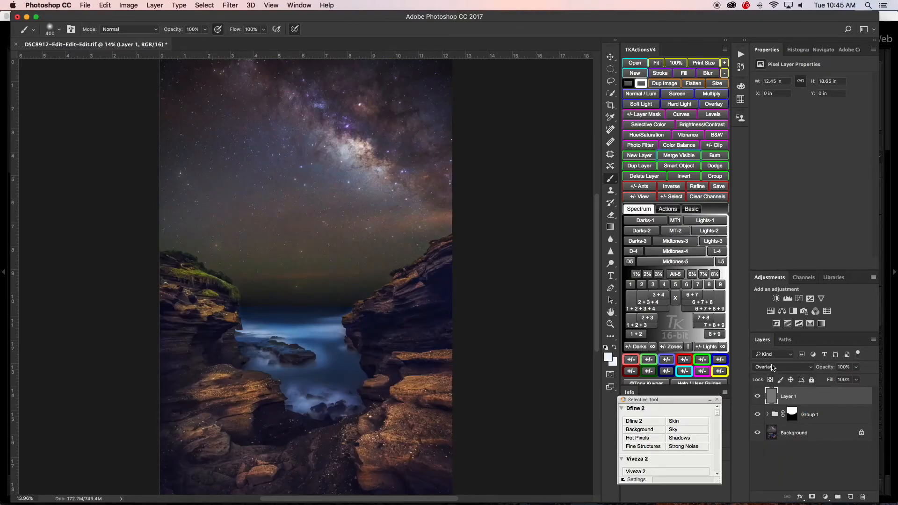
click(774, 365)
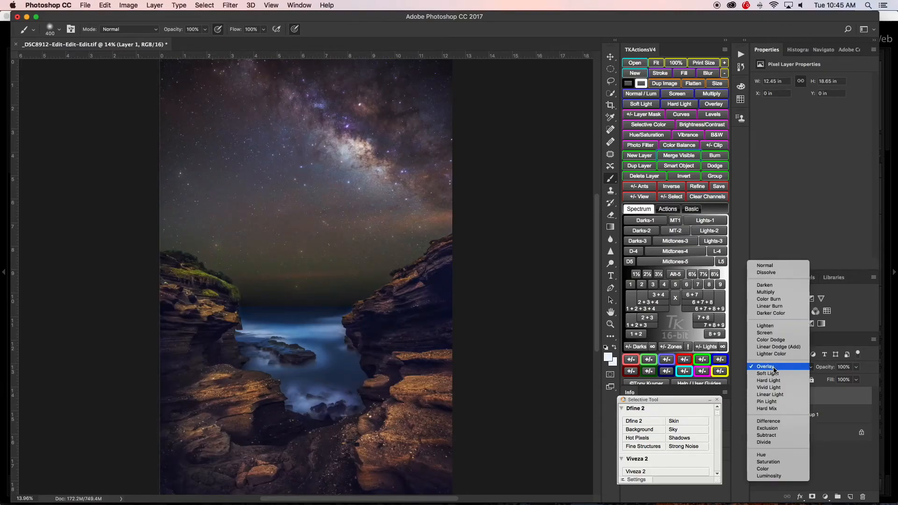
click(775, 374)
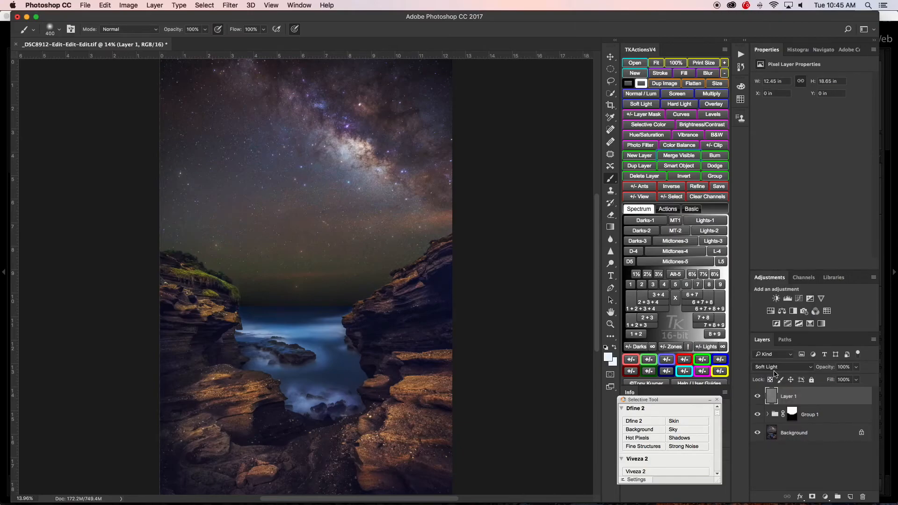
Lower the High Pass layer's opacity to 66% and compare the image with and without its sharpening.
click(758, 398)
click(757, 398)
drag(829, 371, 790, 392)
click(757, 398)
click(758, 398)
click(758, 398)
click(757, 398)
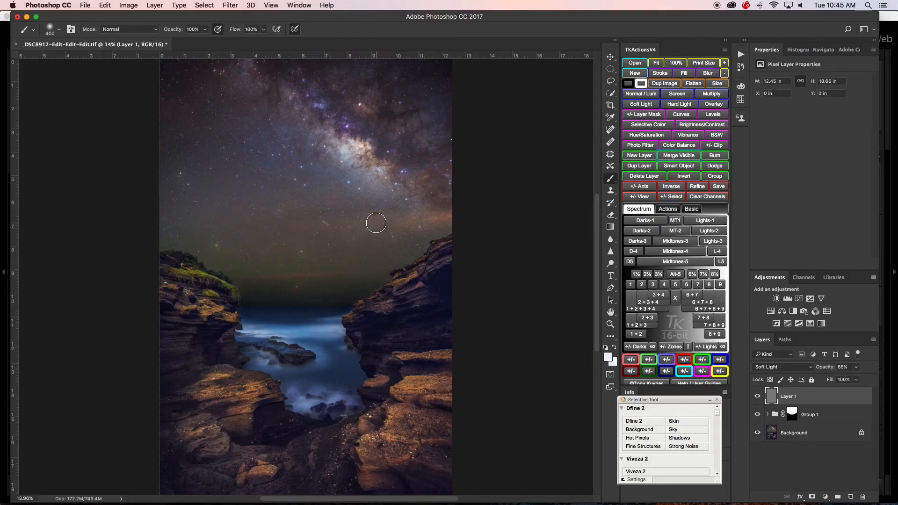